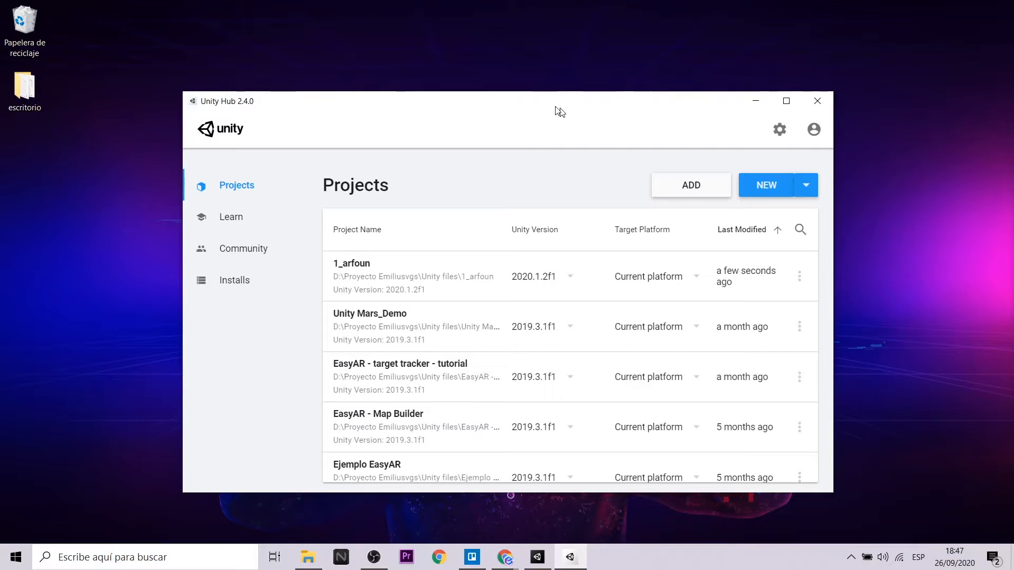
Create a new 3D project named ARFoundation_plane with Unity version 2020.1.2f1
drag(555, 107, 557, 95)
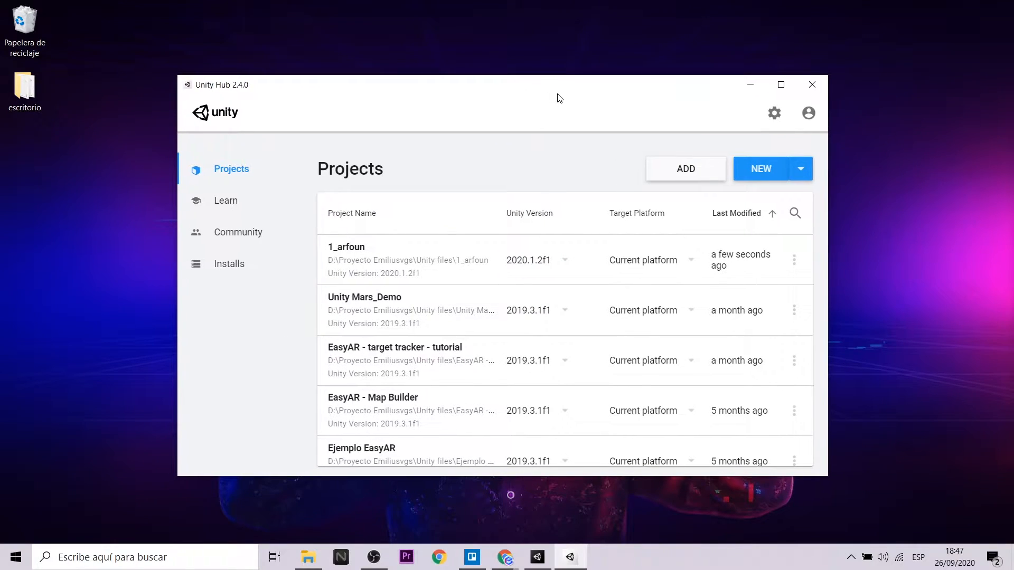
click(806, 178)
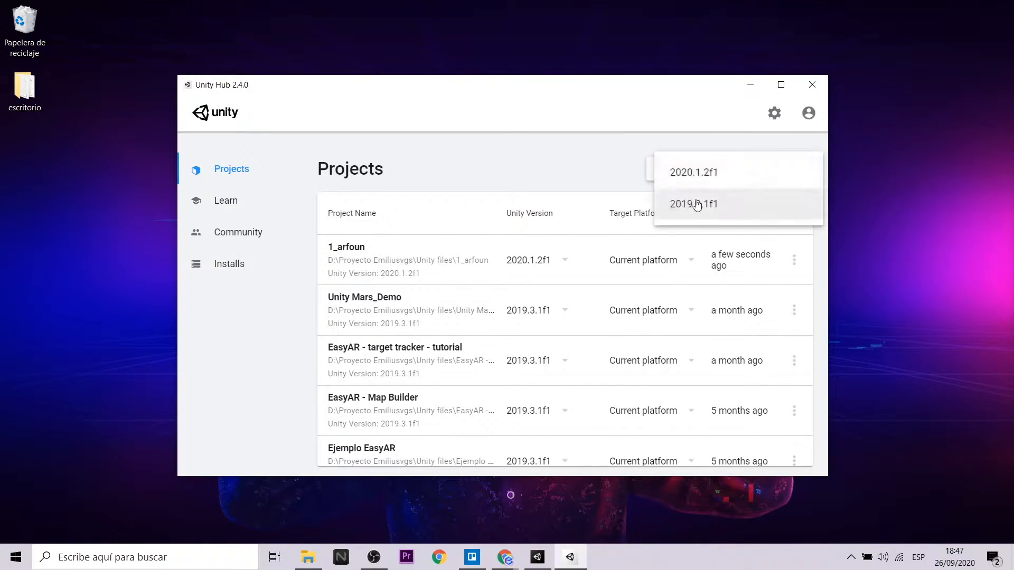
click(736, 182)
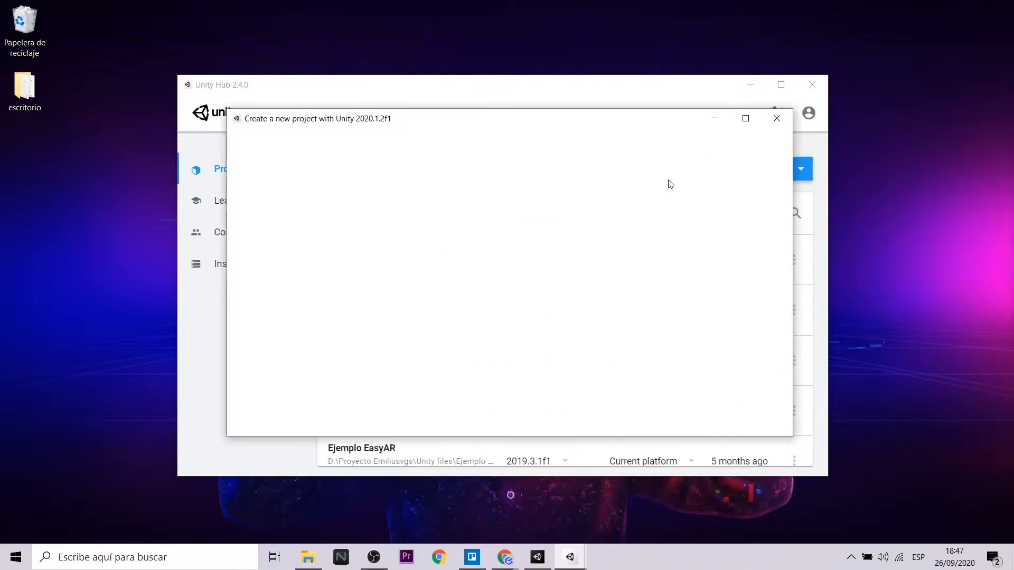
triple_click(590, 191)
text(ARFoundation_plane)
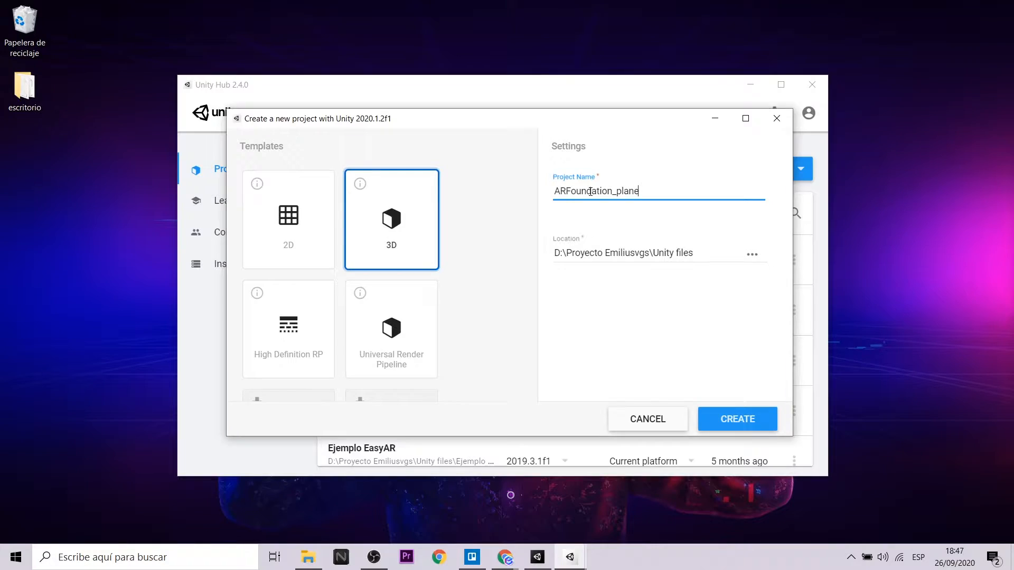
key(Return)
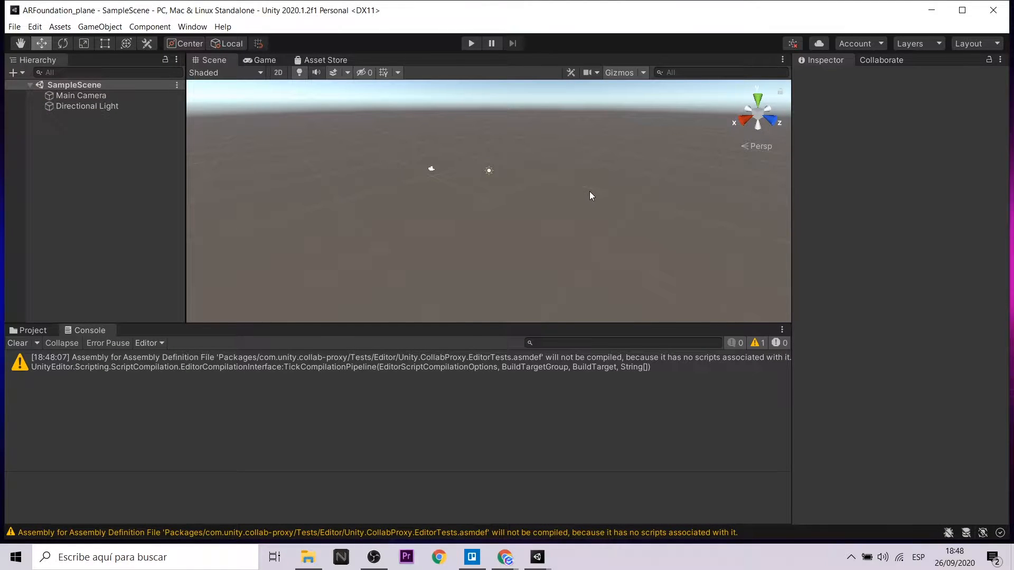
Show the project's assets in the maximized editor and switch the build platform to Android
click(30, 331)
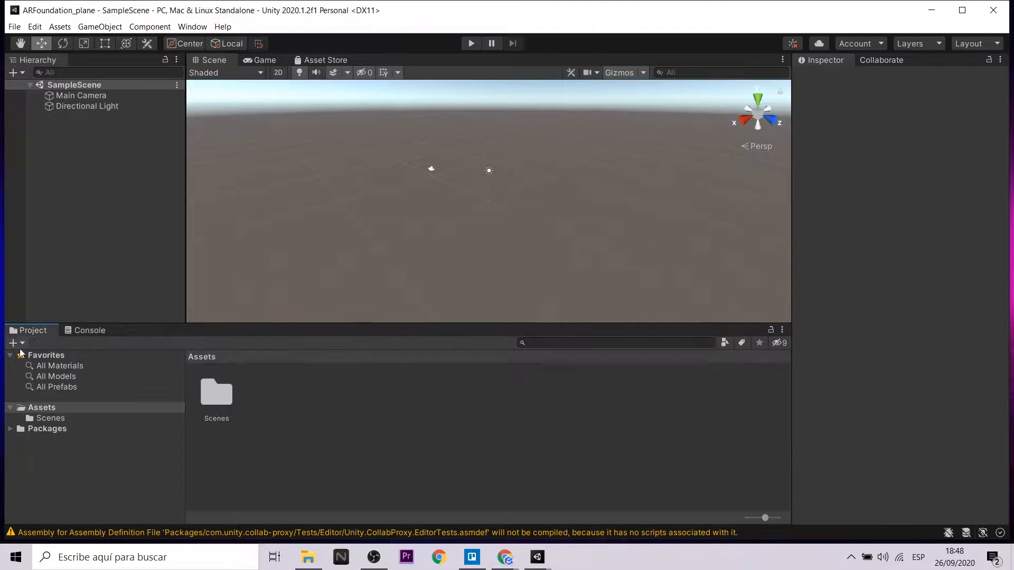
click(962, 10)
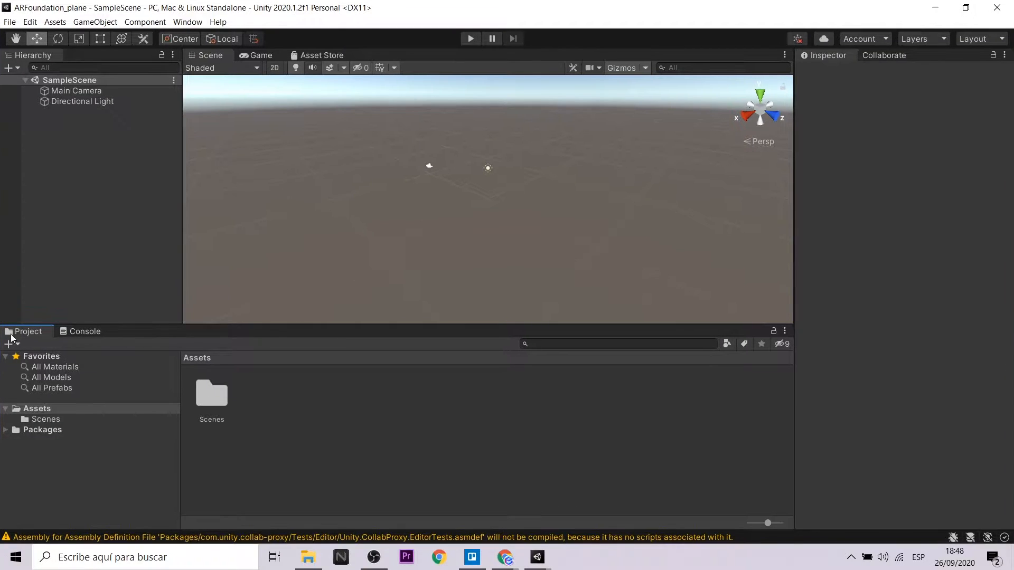
click(10, 21)
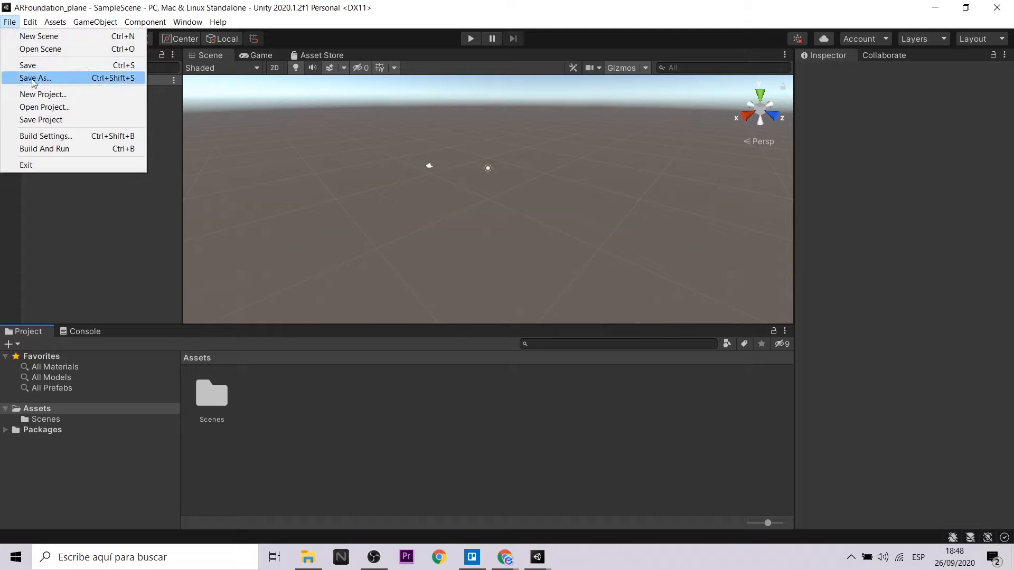
click(53, 138)
click(637, 275)
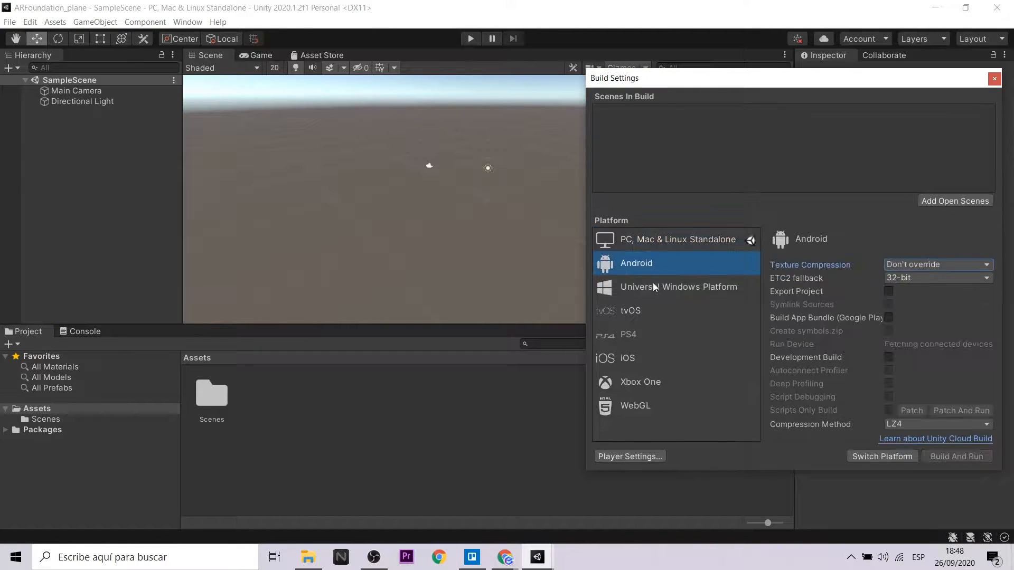
click(866, 457)
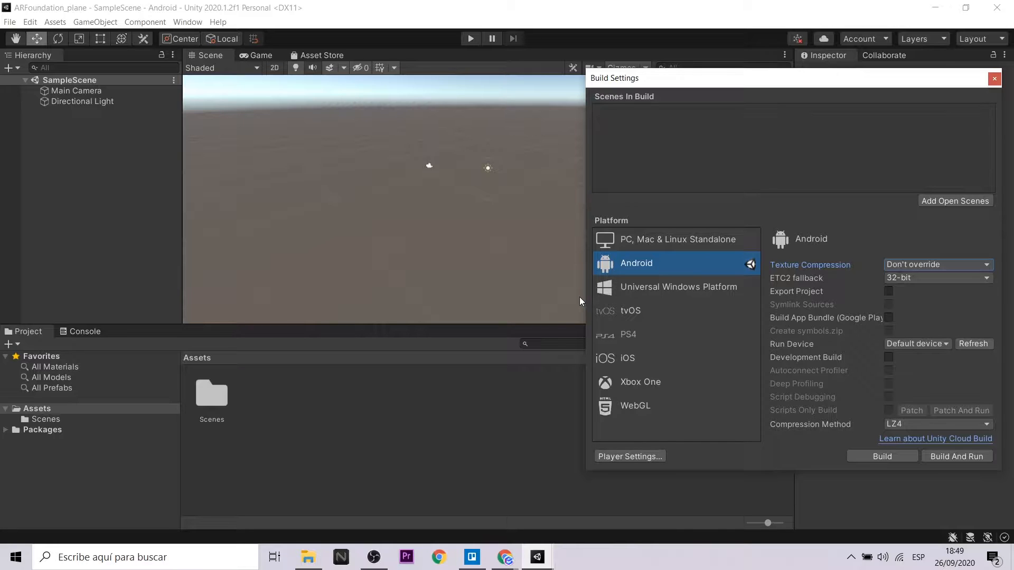
Set the company name in the Player settings to Emiliusvgs
click(631, 457)
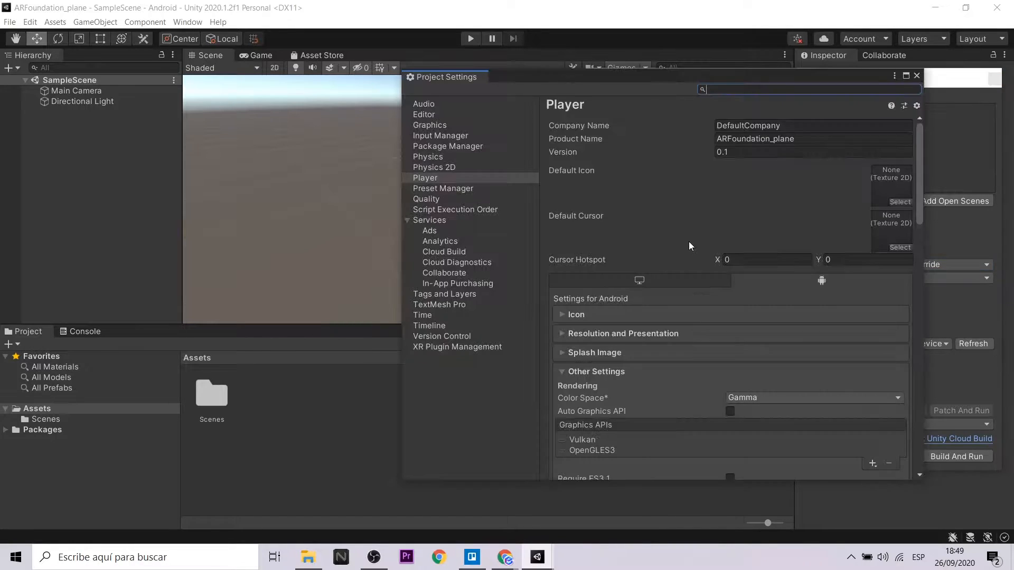
click(799, 125)
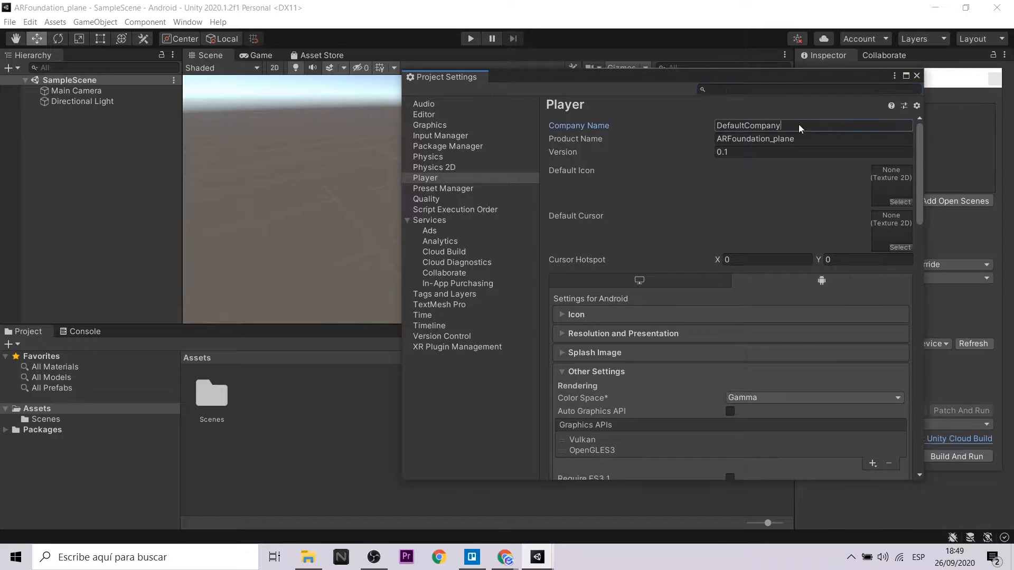
key(ctrl+a)
text(Emiliusvgs)
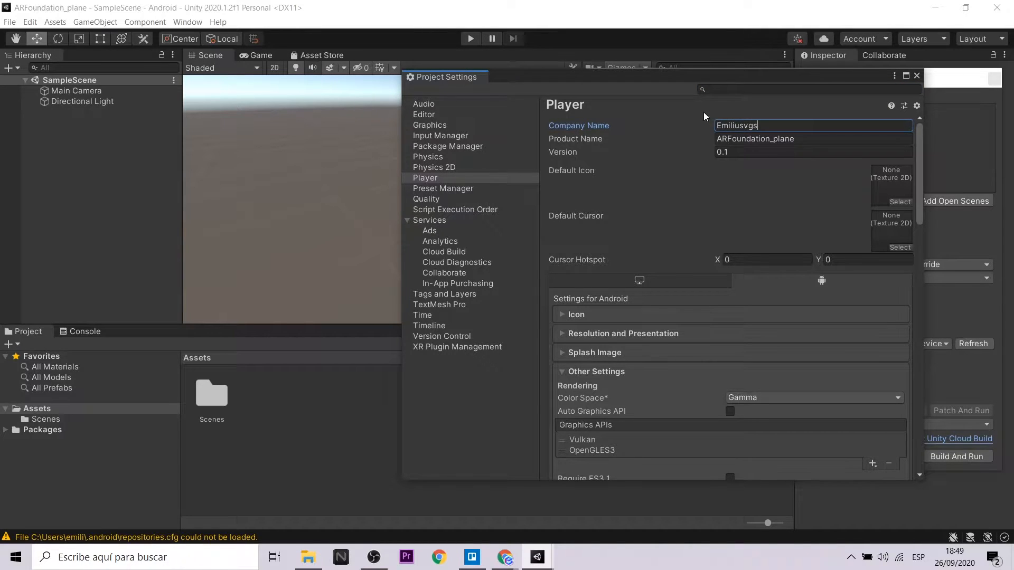
Remove Vulkan from the Android graphics APIs in the Player settings
scroll(628, 259, down, 1)
scroll(628, 259, down, 3)
click(582, 280)
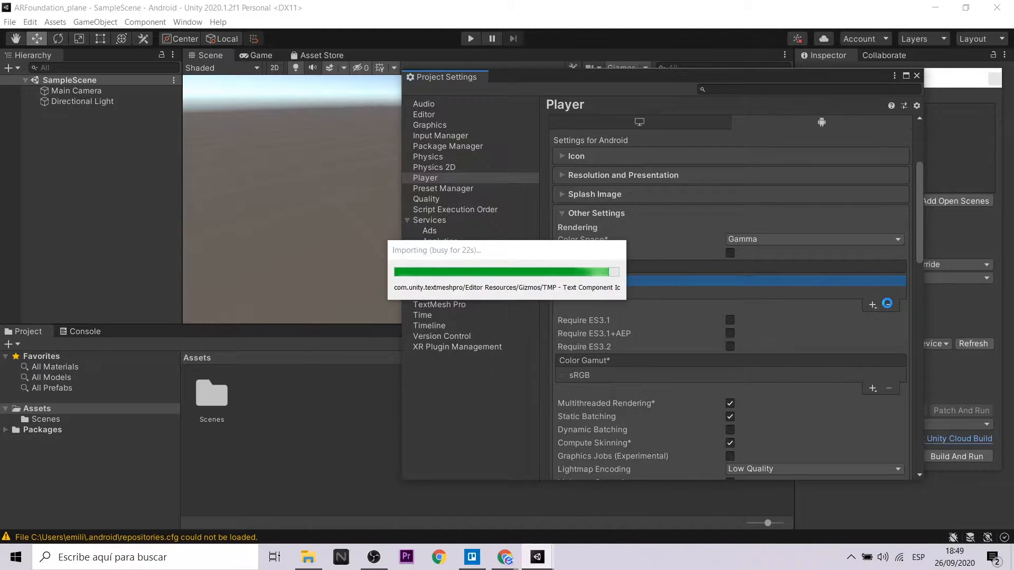
Set the minimum API level for Android to Android 8.0 'Oreo' (API level 26)
scroll(767, 349, down, 8)
scroll(770, 338, down, 3)
click(800, 308)
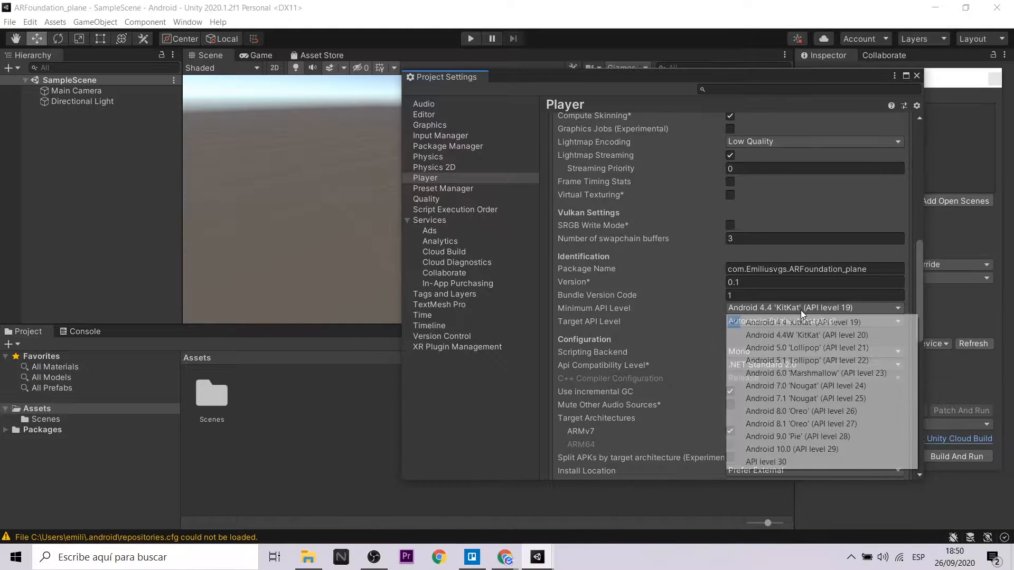
click(802, 412)
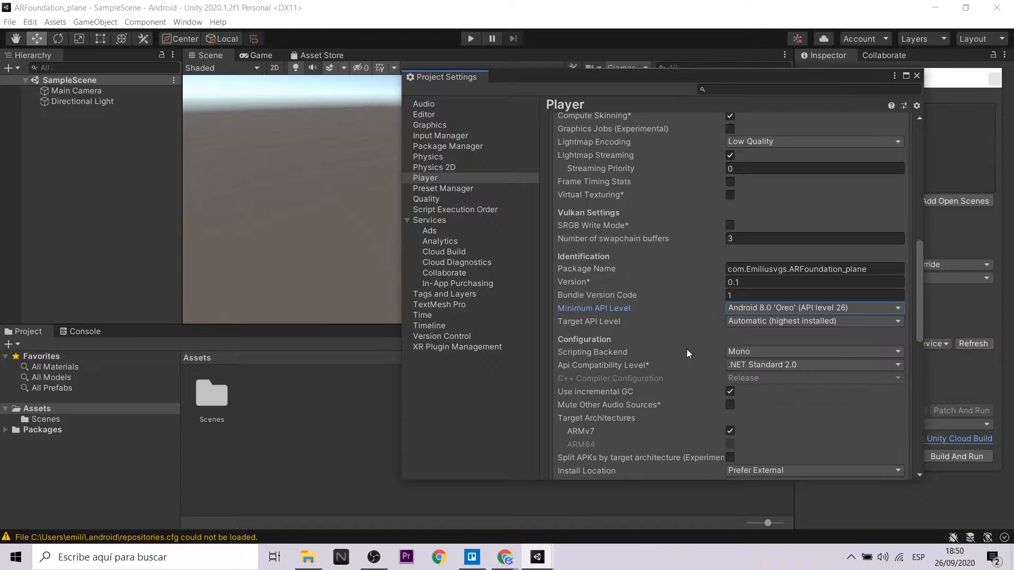
scroll(686, 350, down, 7)
click(479, 406)
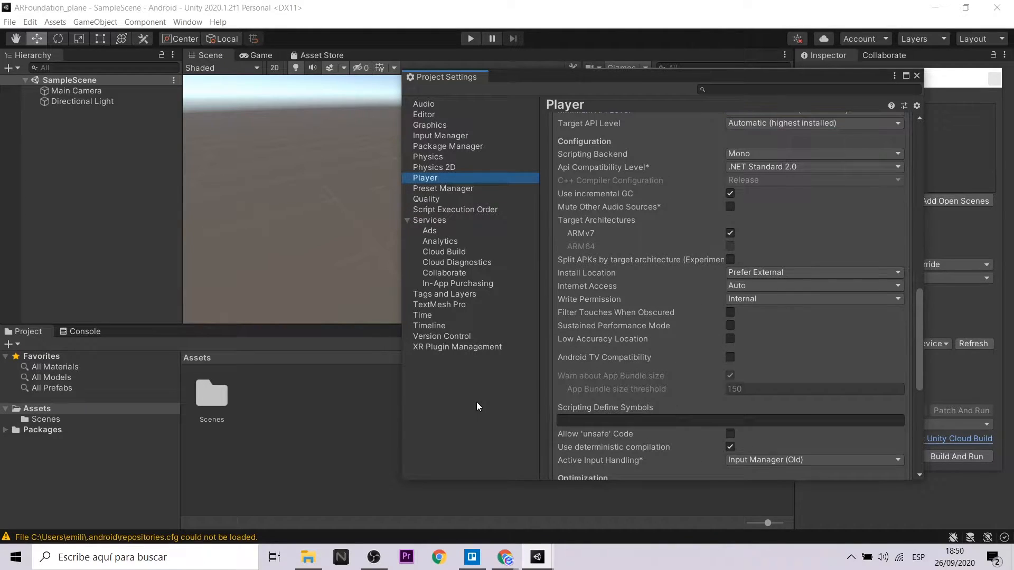
Leave the project settings and add the open SampleScene to the scenes in the build
click(916, 76)
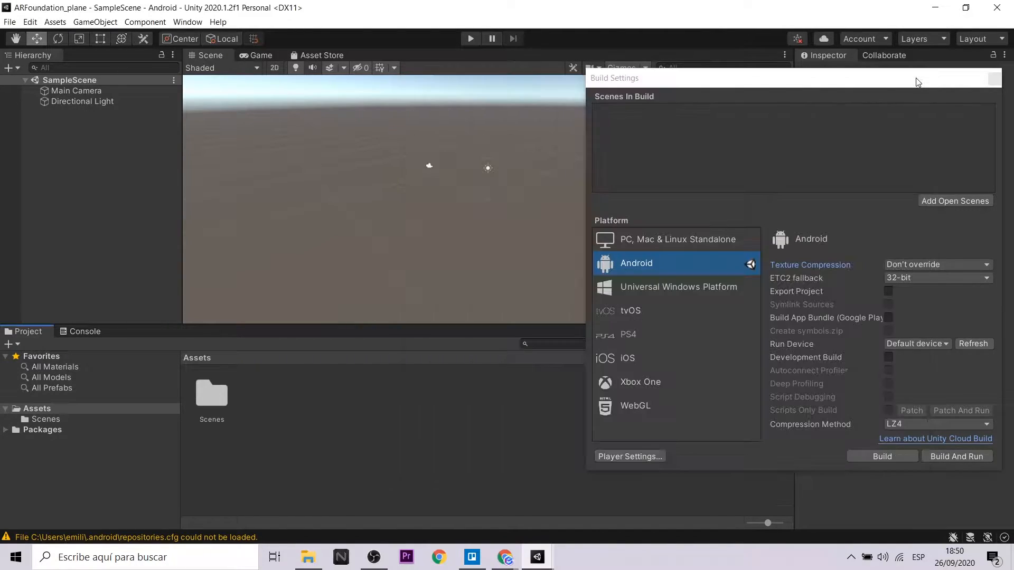
click(931, 201)
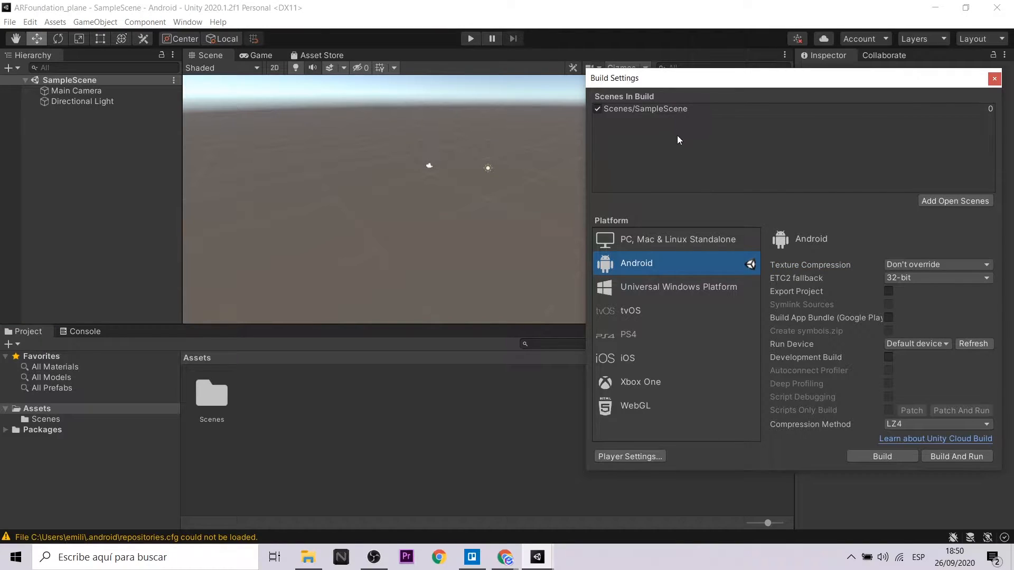
click(992, 80)
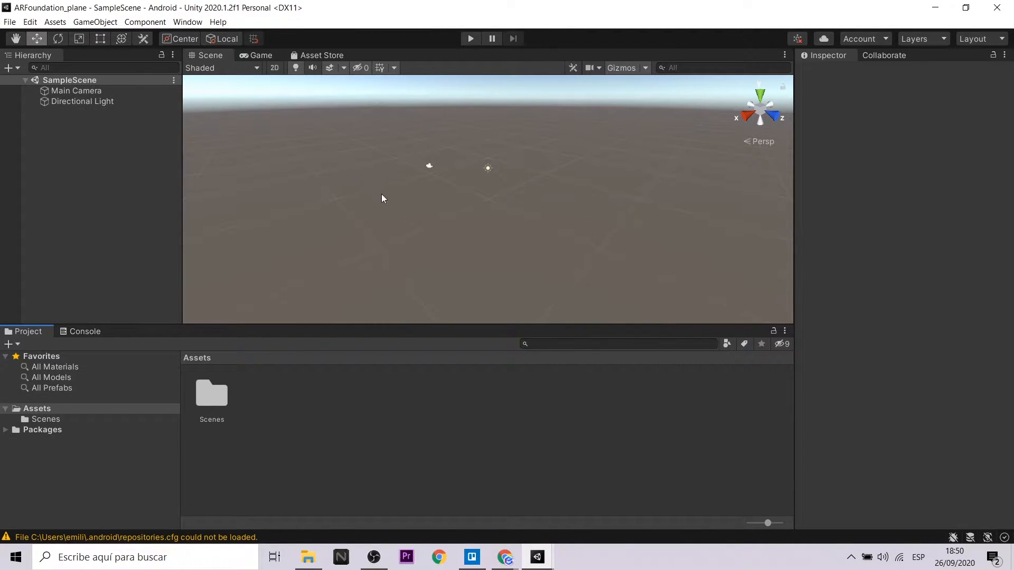
Install the verified AR Foundation package, version 3.1.5, from the Unity Registry in the Package Manager
click(180, 23)
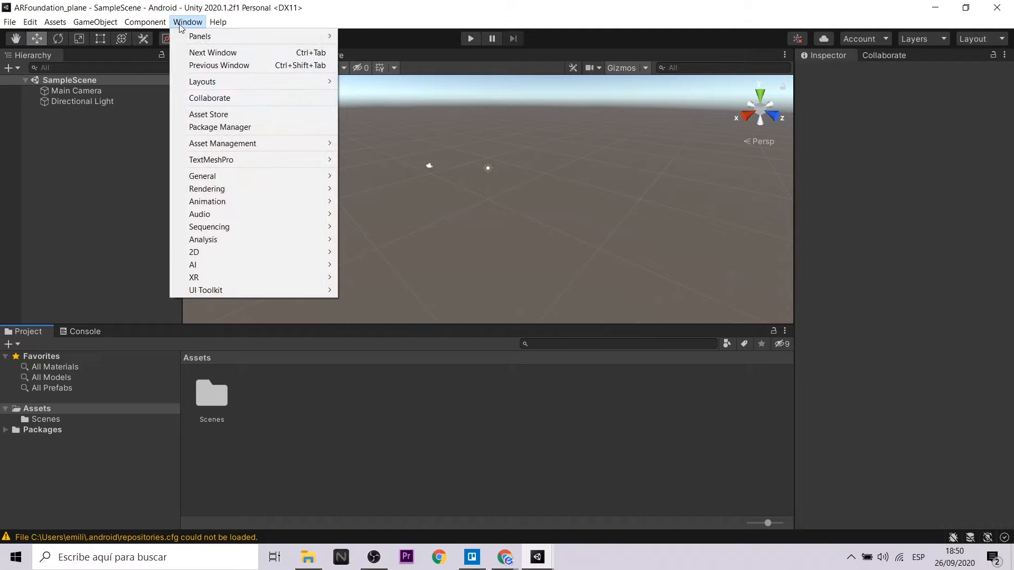
click(237, 128)
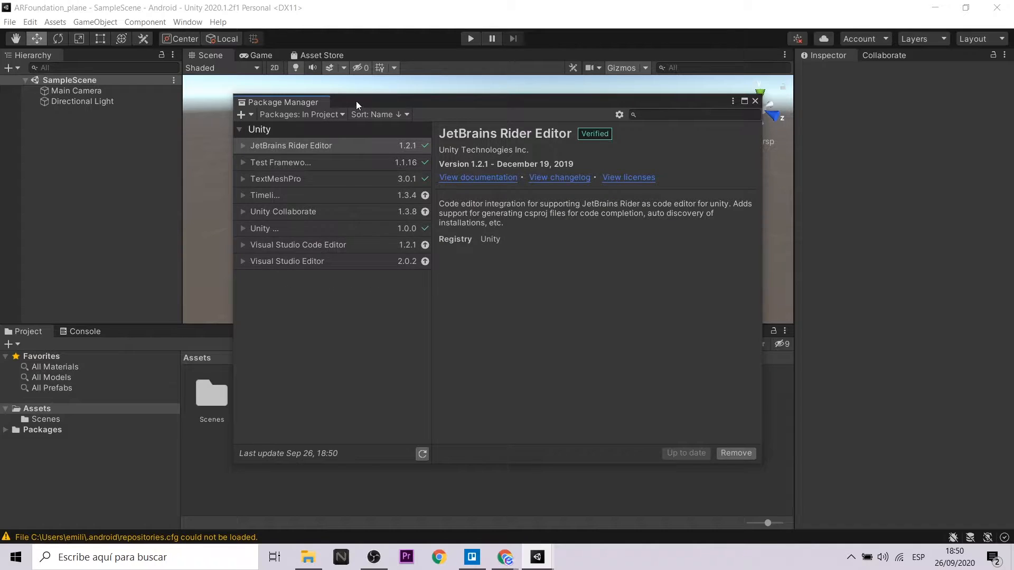
click(317, 114)
click(300, 129)
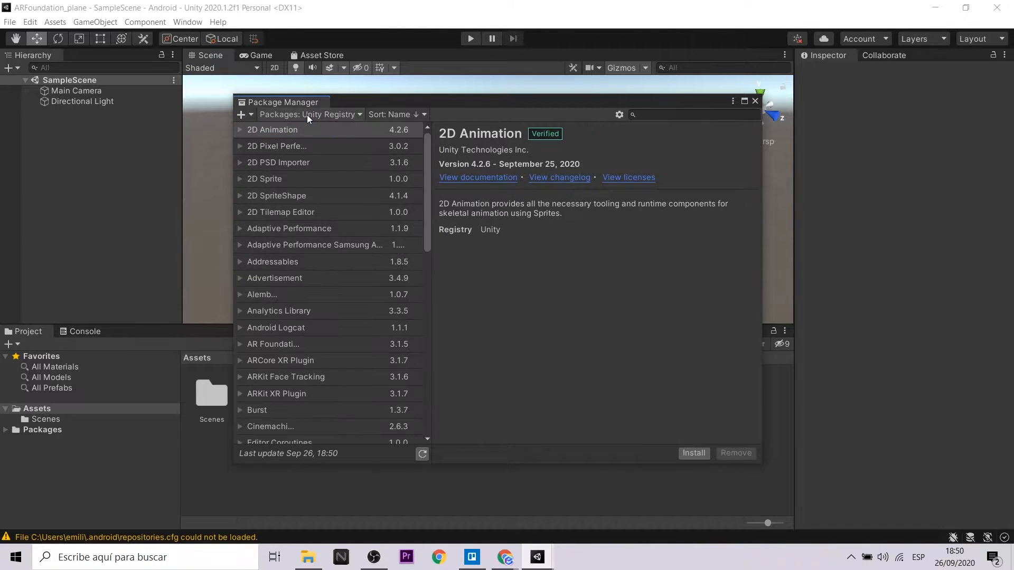
scroll(317, 190, down, 1)
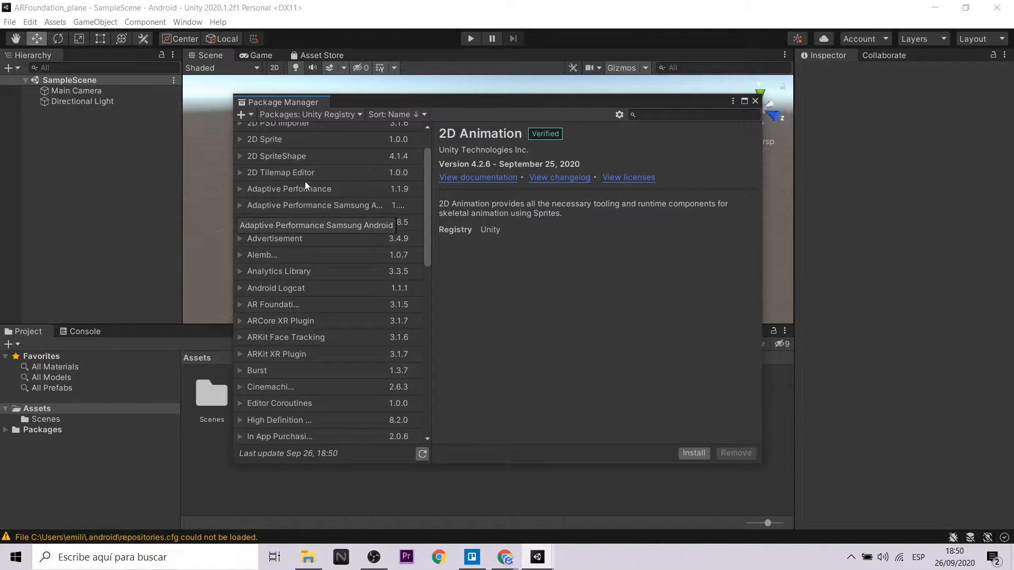
click(239, 305)
scroll(301, 295, down, 1)
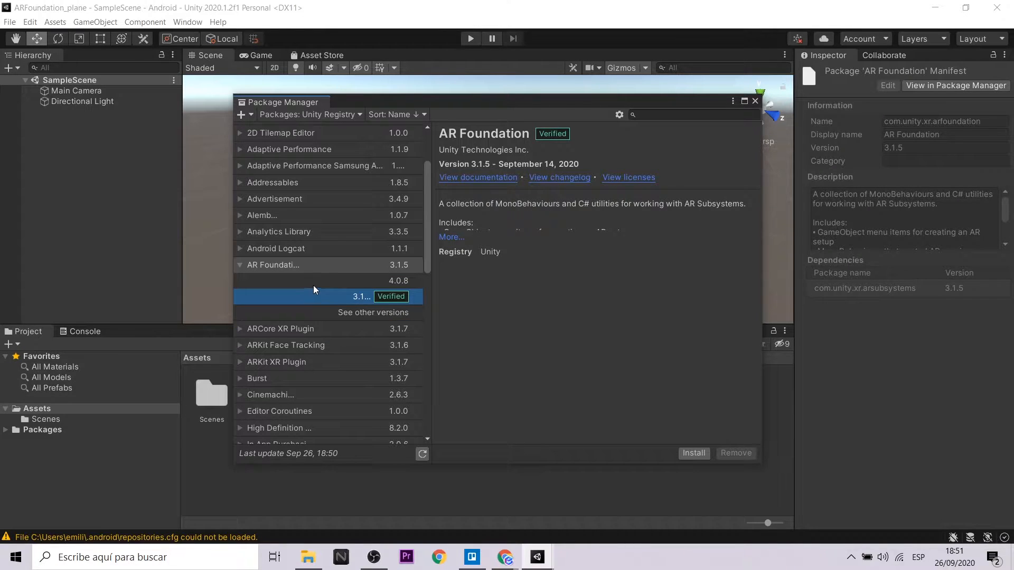
Install the verified ARCore XR Plugin package, version 3.1.7, and close the Package Manager
scroll(315, 289, down, 1)
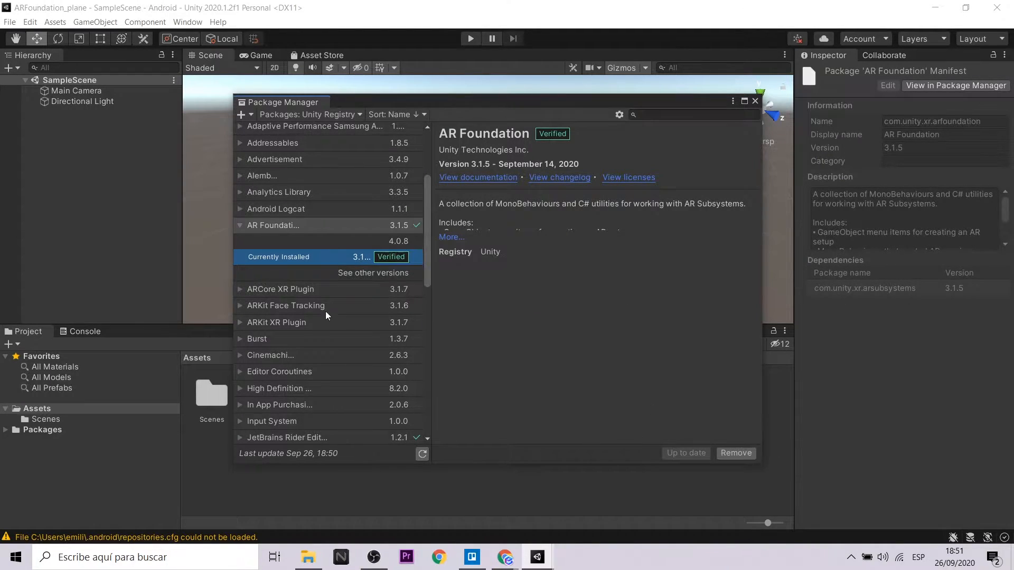
click(239, 289)
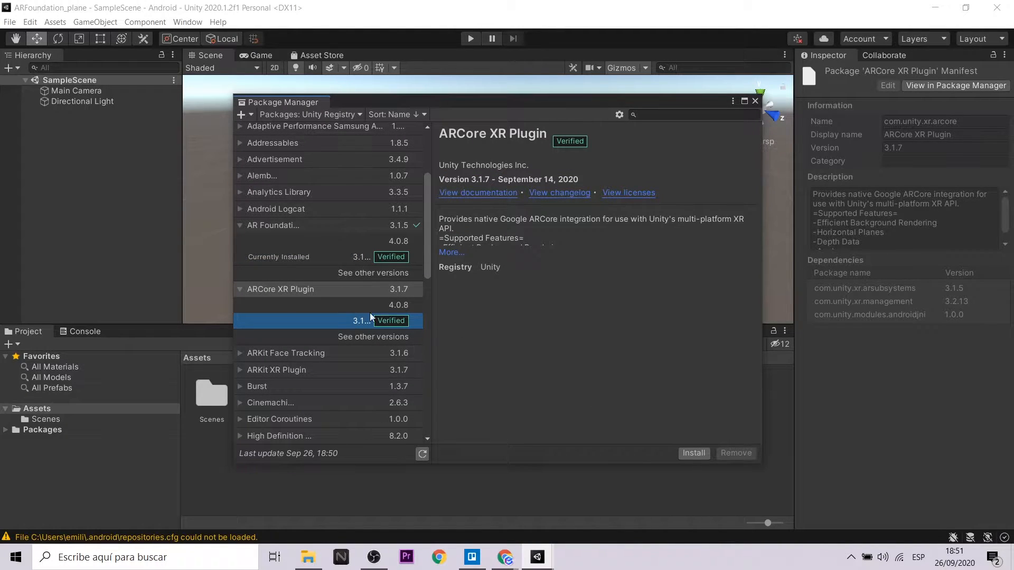
click(451, 252)
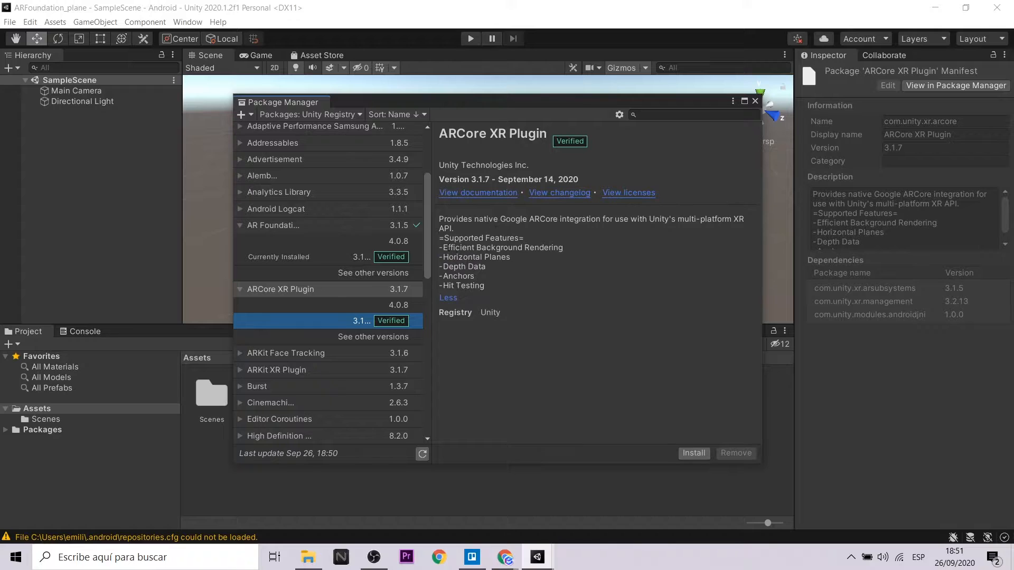
click(682, 451)
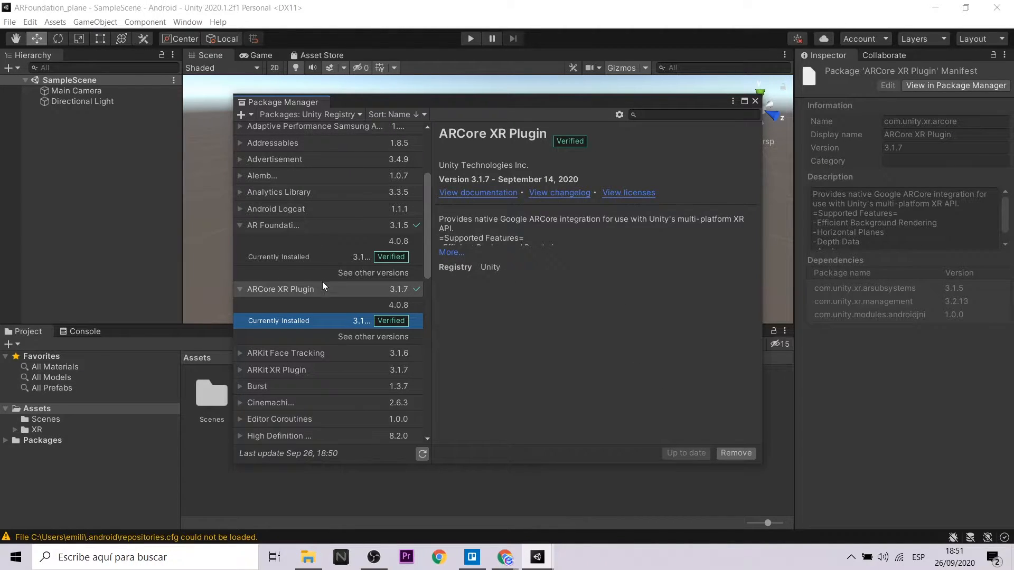
click(756, 100)
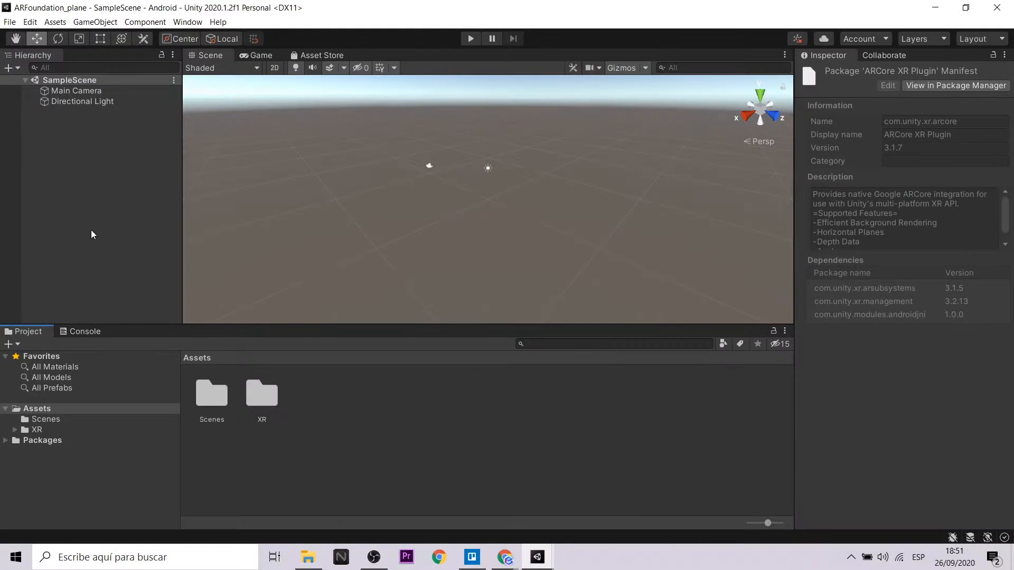
Delete the Main Camera and add an XR AR Session object to SampleScene
click(93, 89)
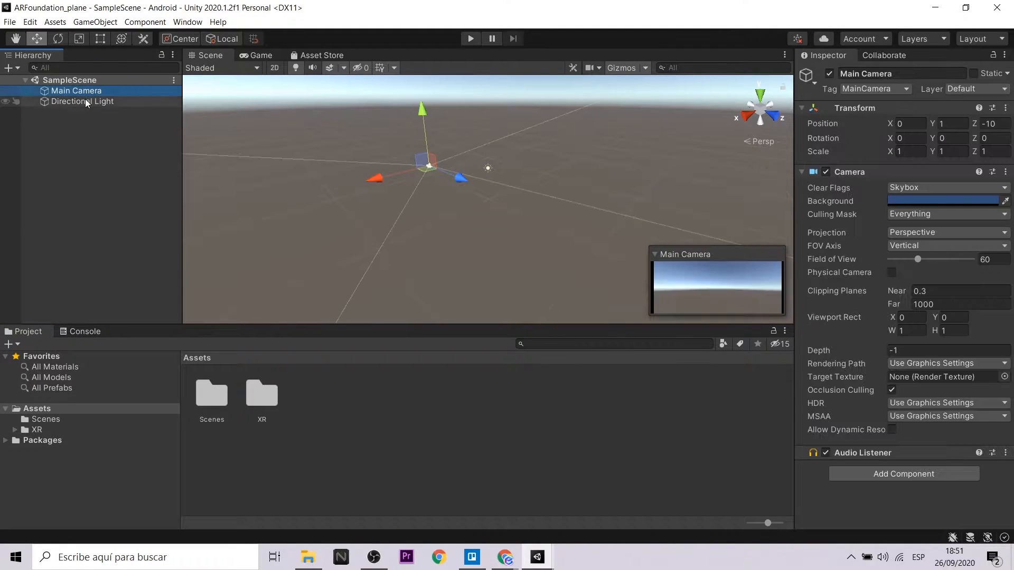
key(Delete)
right_click(70, 81)
mouse_move(129, 219)
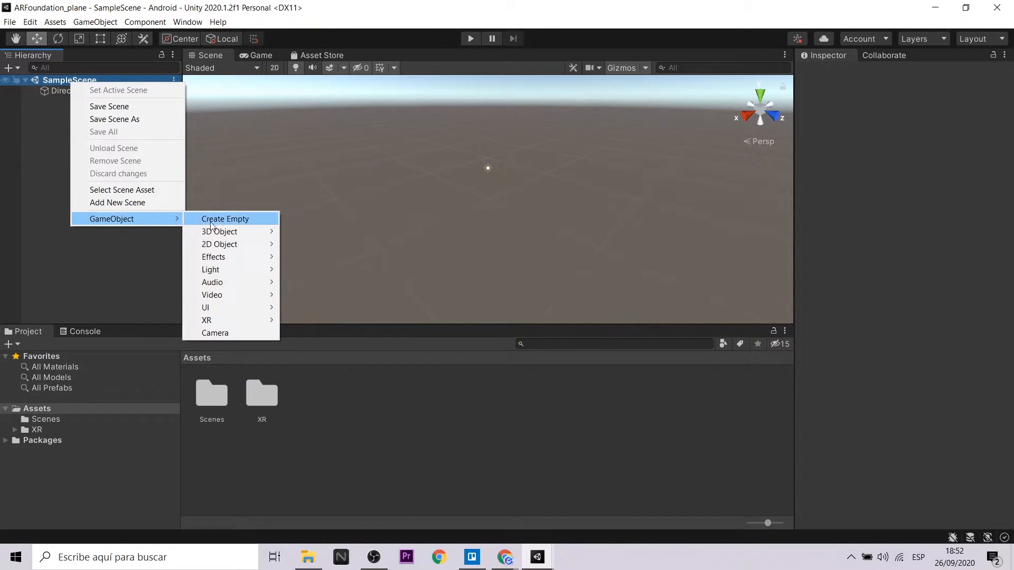
mouse_move(230, 320)
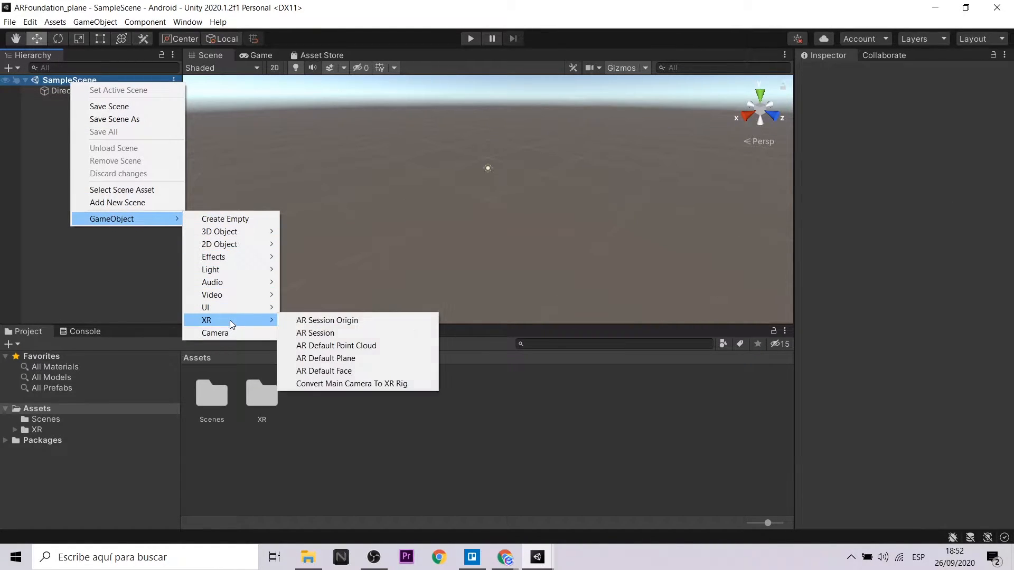
click(329, 333)
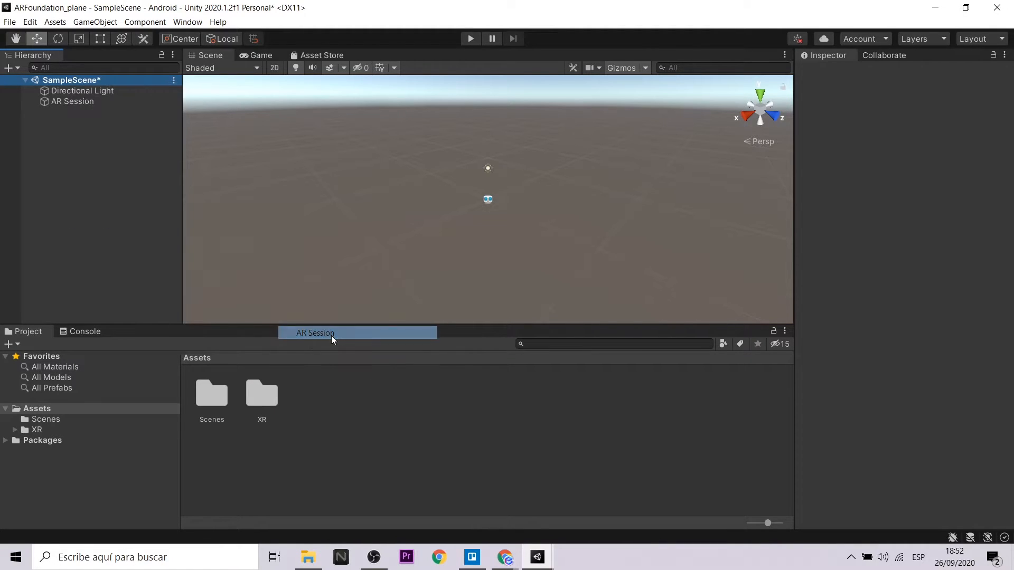
Add an XR AR Session Origin object to SampleScene and select it
right_click(68, 82)
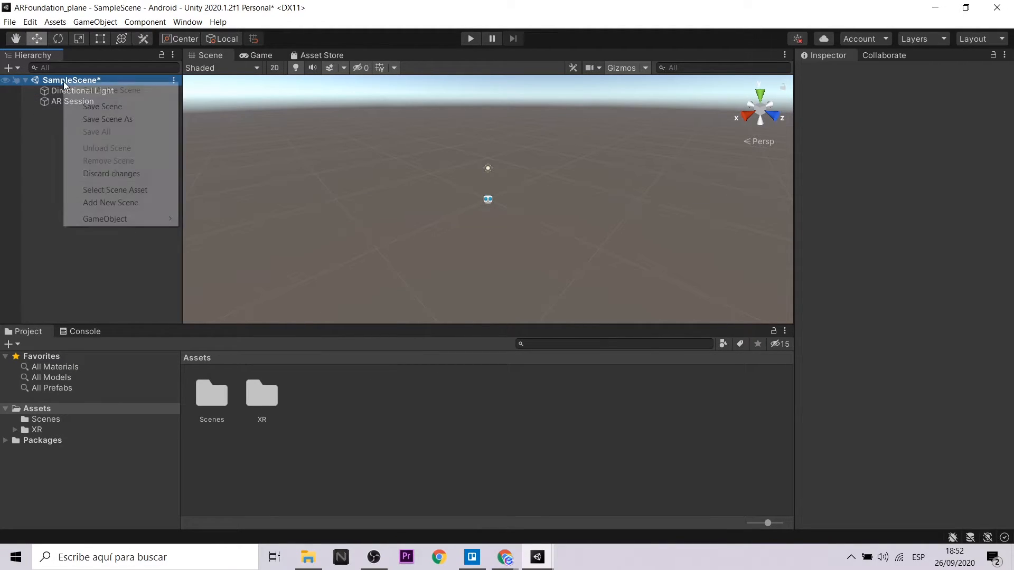
mouse_move(151, 220)
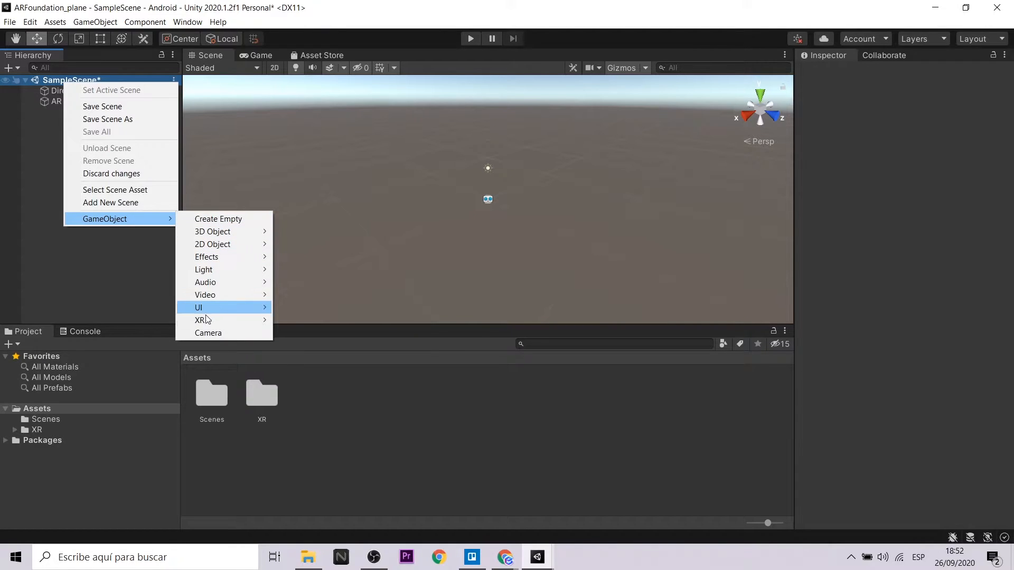
mouse_move(211, 320)
click(344, 320)
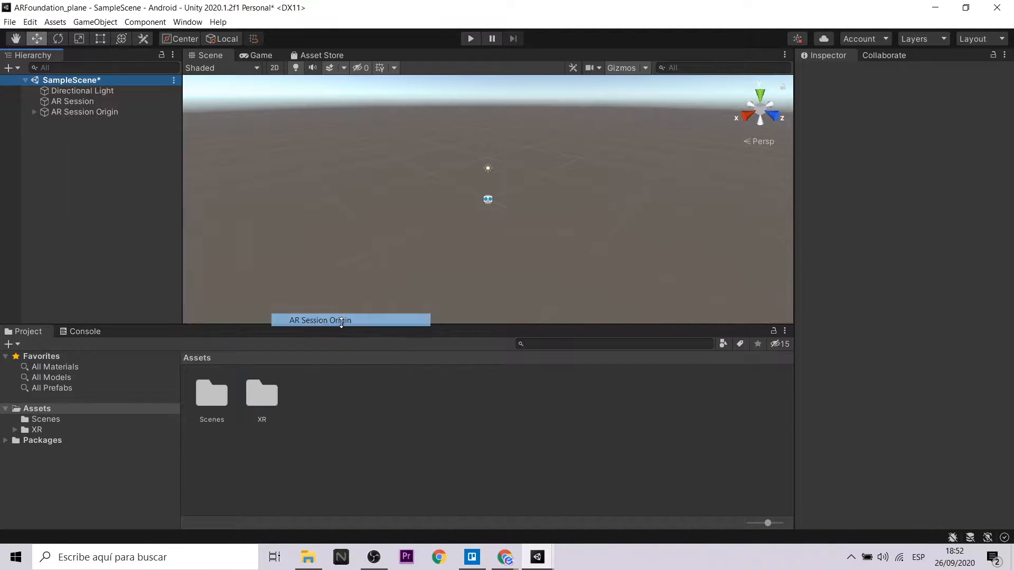
click(80, 102)
click(83, 112)
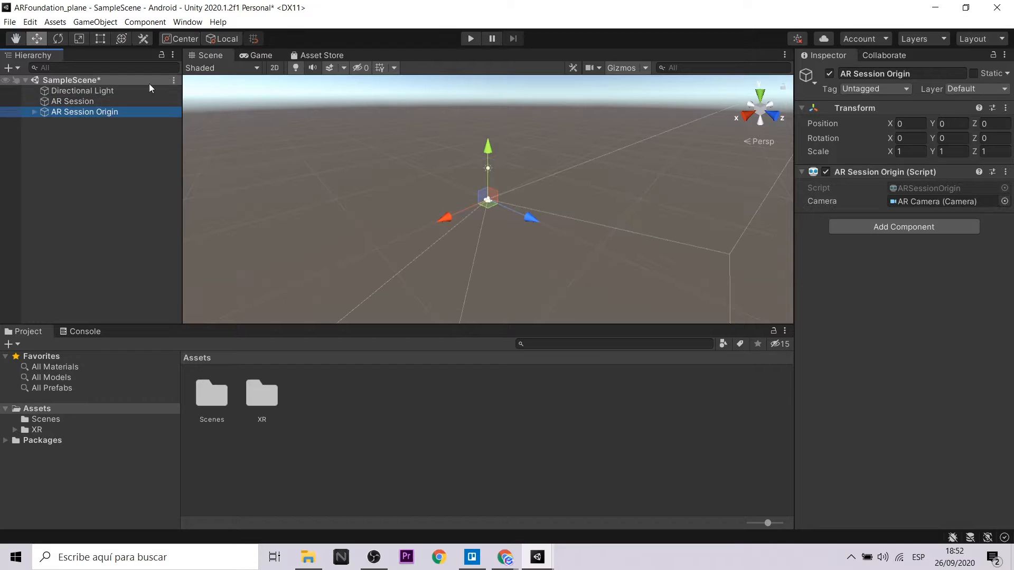
Add an AR Default Plane and an AR Default Point Cloud object to SampleScene
click(16, 80)
click(11, 68)
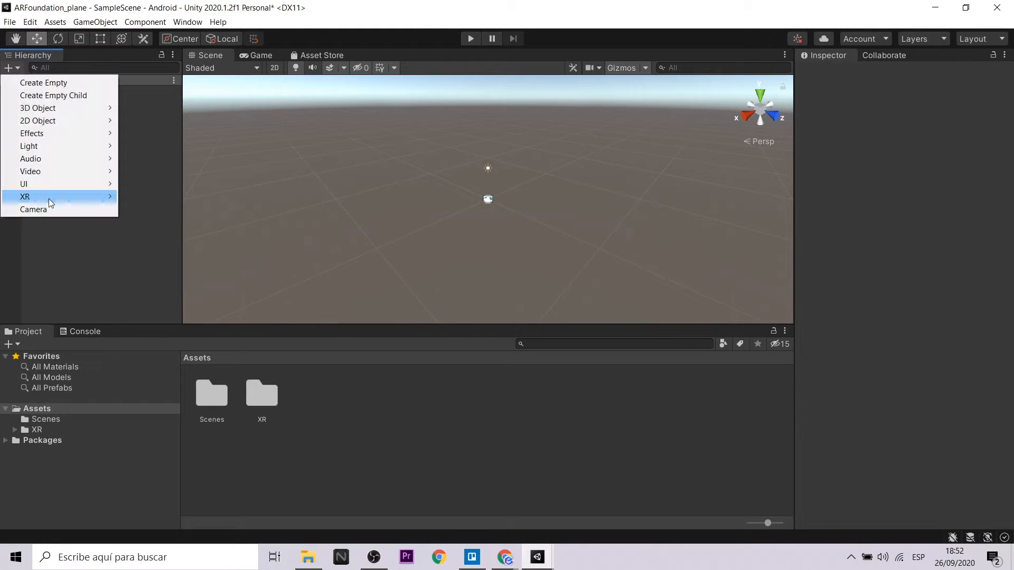
mouse_move(50, 197)
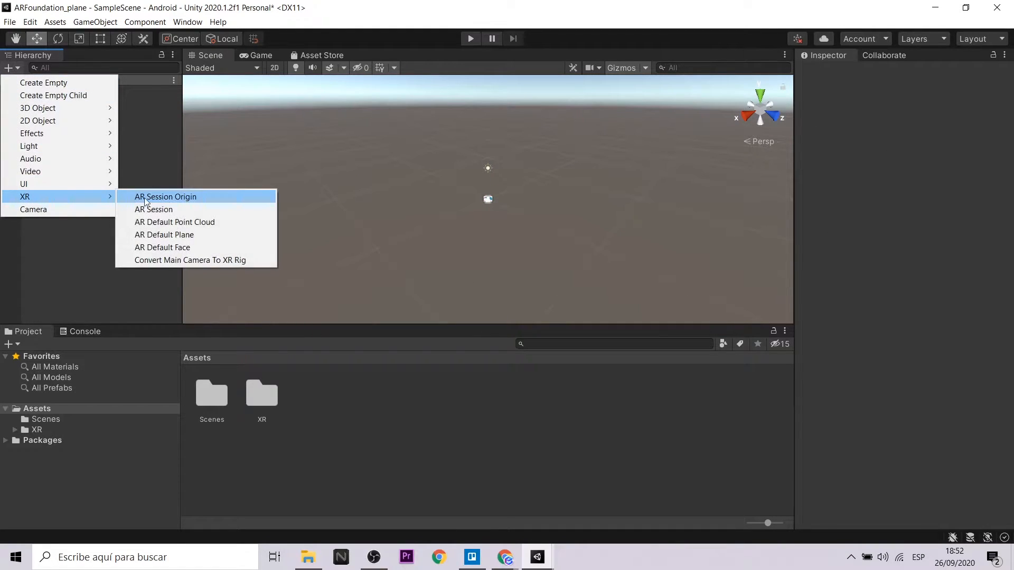
click(189, 235)
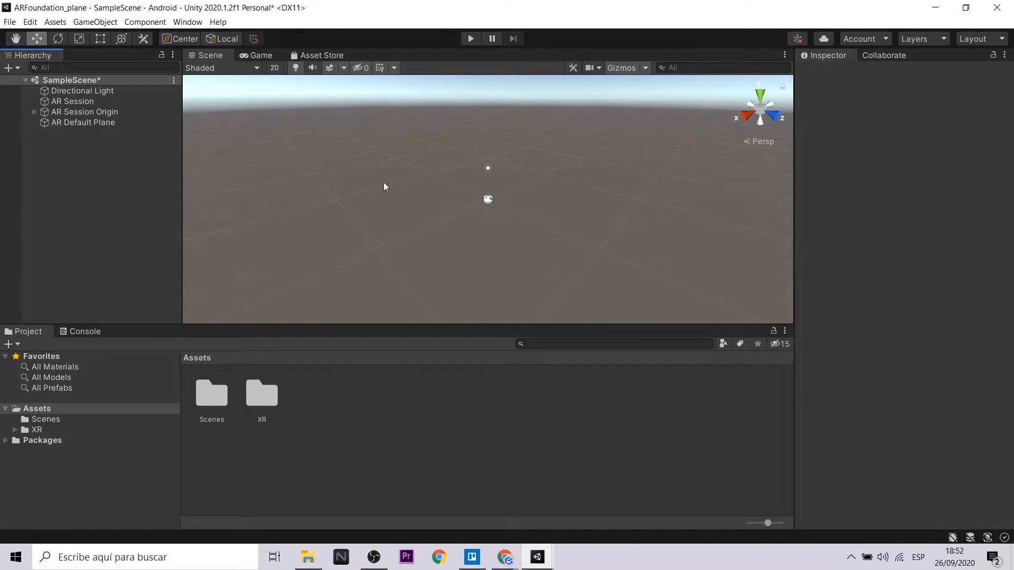
click(9, 69)
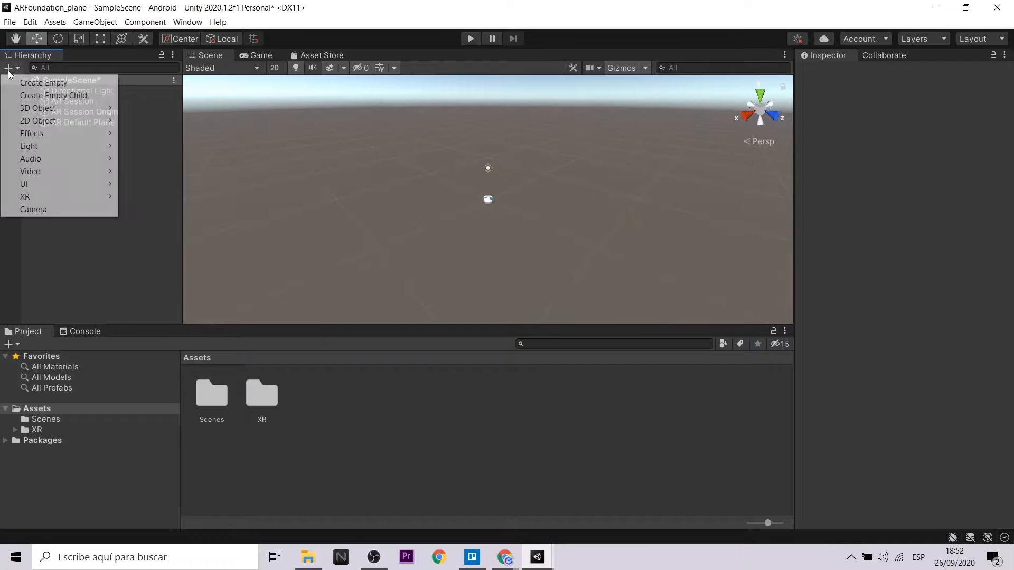
mouse_move(78, 198)
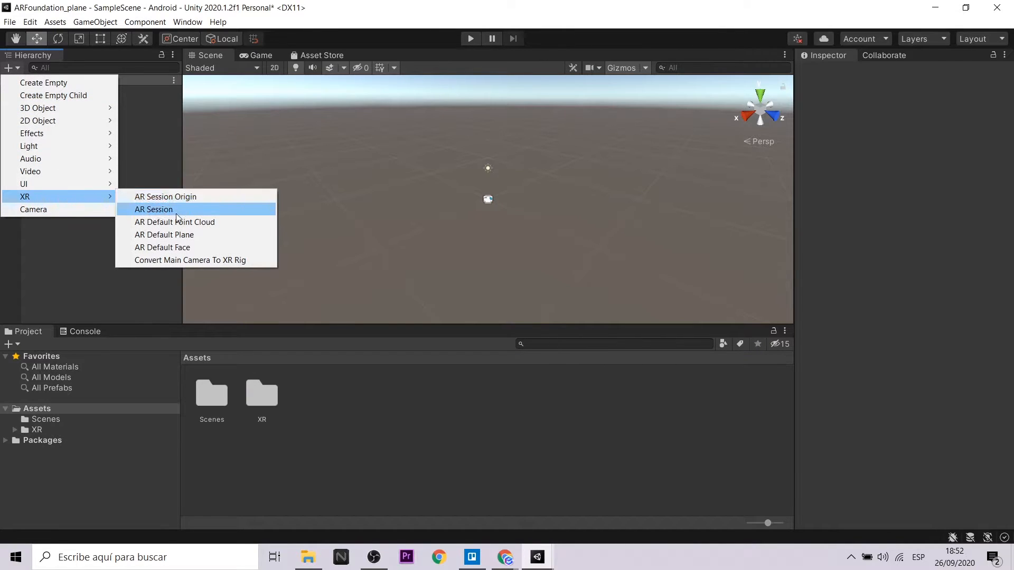
click(188, 224)
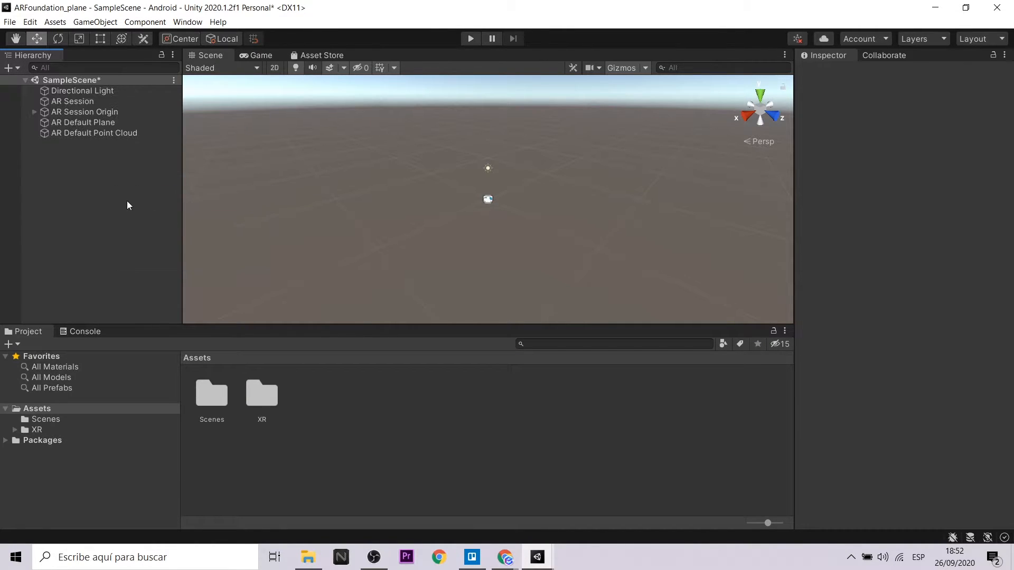
click(97, 122)
click(96, 134)
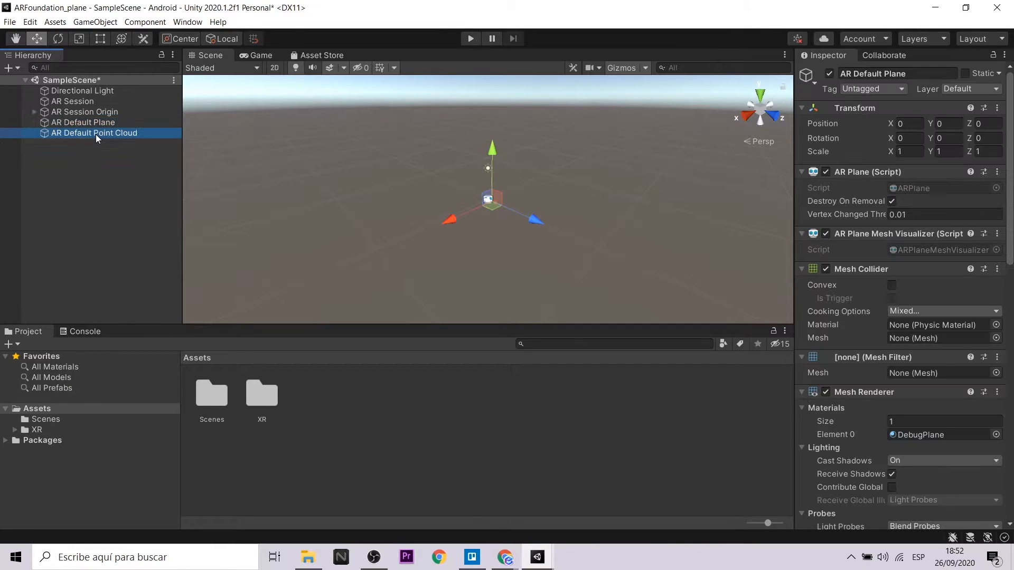
click(91, 123)
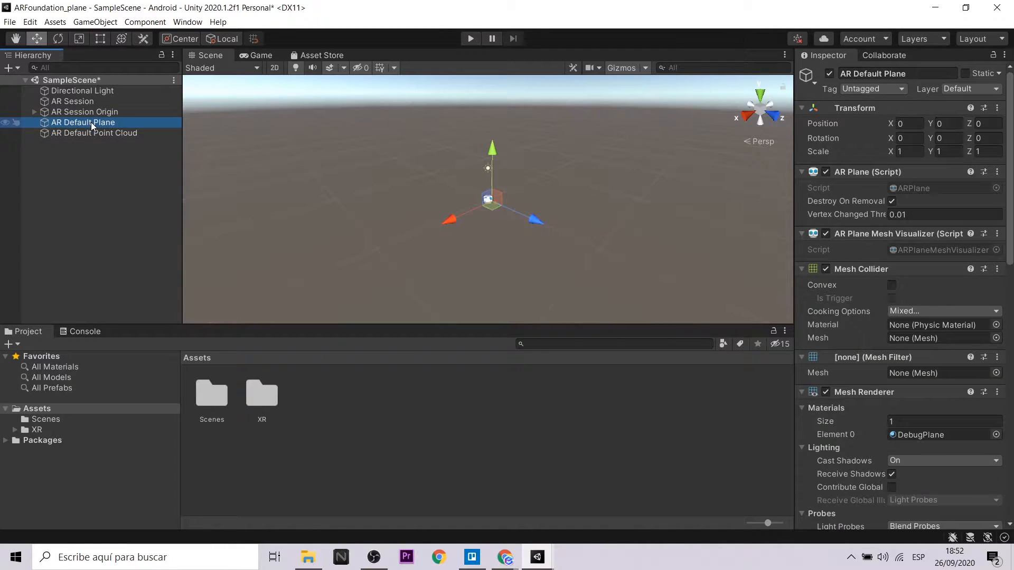
Create a folder named Prefabs in the project's Assets and open it
click(454, 417)
right_click(340, 405)
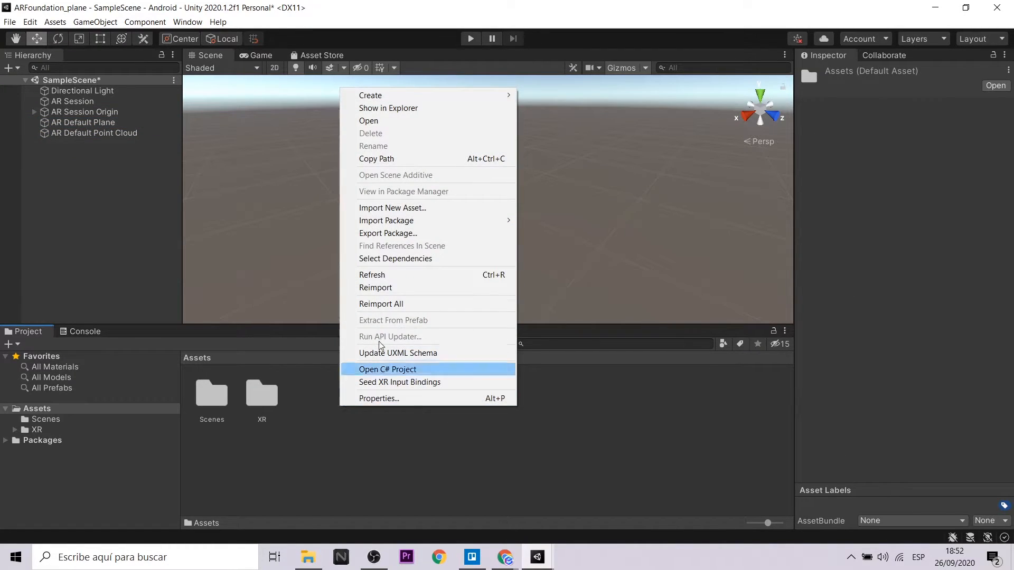
mouse_move(490, 95)
click(549, 96)
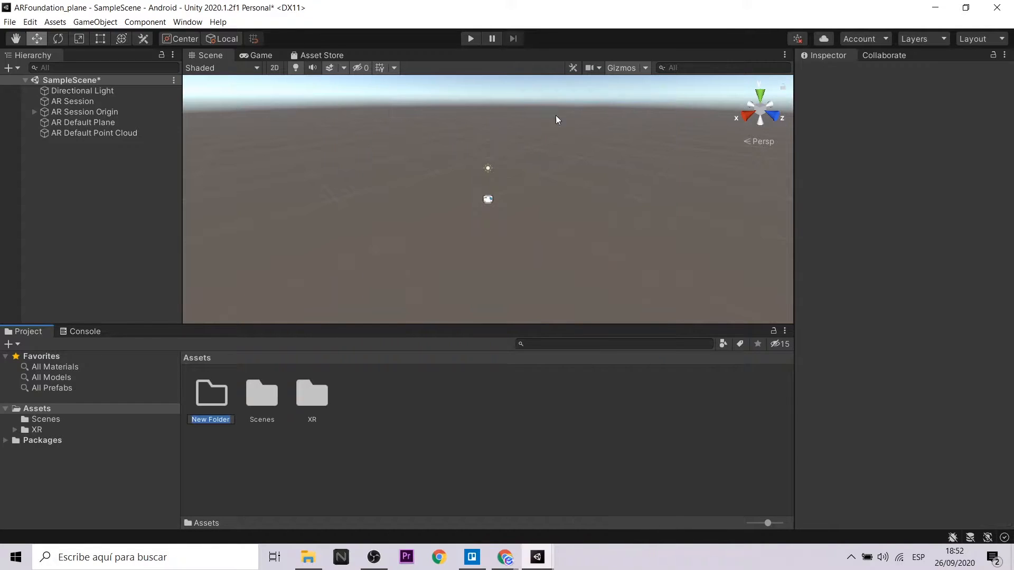
key(Caps_Lock)
text(Prefabs)
key(Return)
double_click(221, 403)
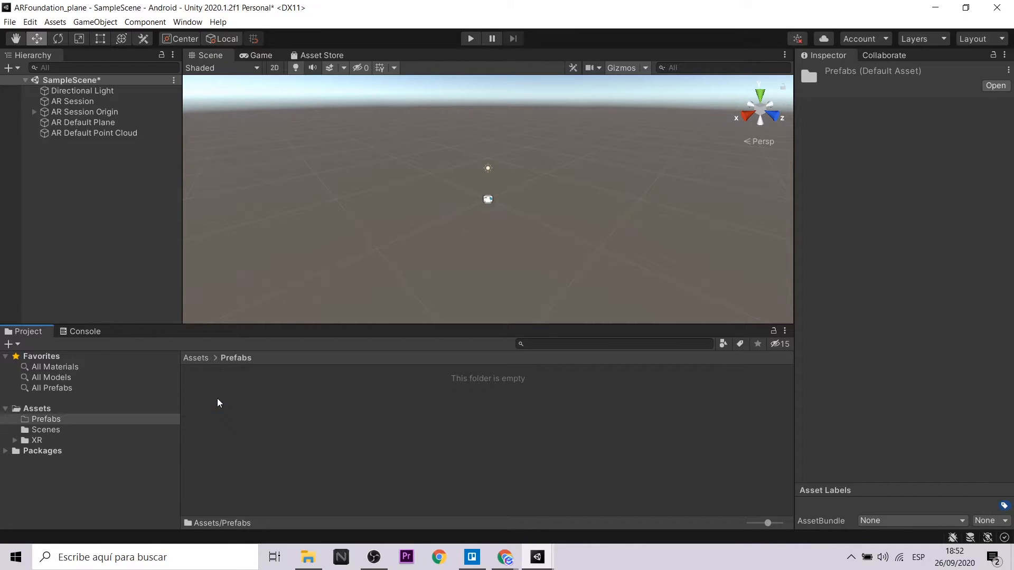
Turn AR Default Plane and AR Default Point Cloud into prefabs in the Prefabs folder
click(86, 124)
drag(192, 252, 285, 438)
click(77, 133)
drag(75, 132, 277, 344)
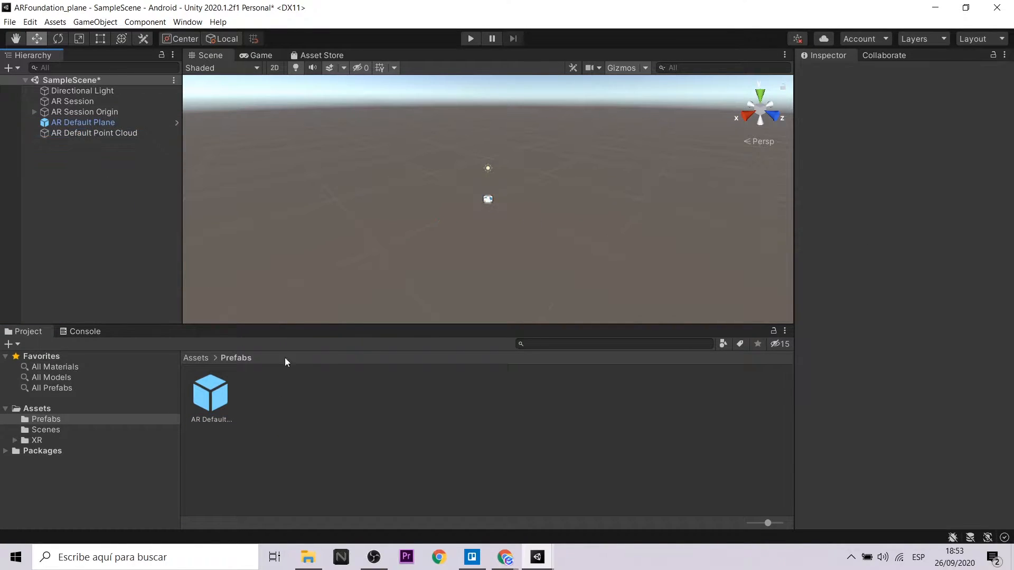
drag(87, 135, 376, 408)
Delete the AR Default Plane and AR Default Point Cloud objects from SampleScene
click(97, 121)
shift+click(97, 130)
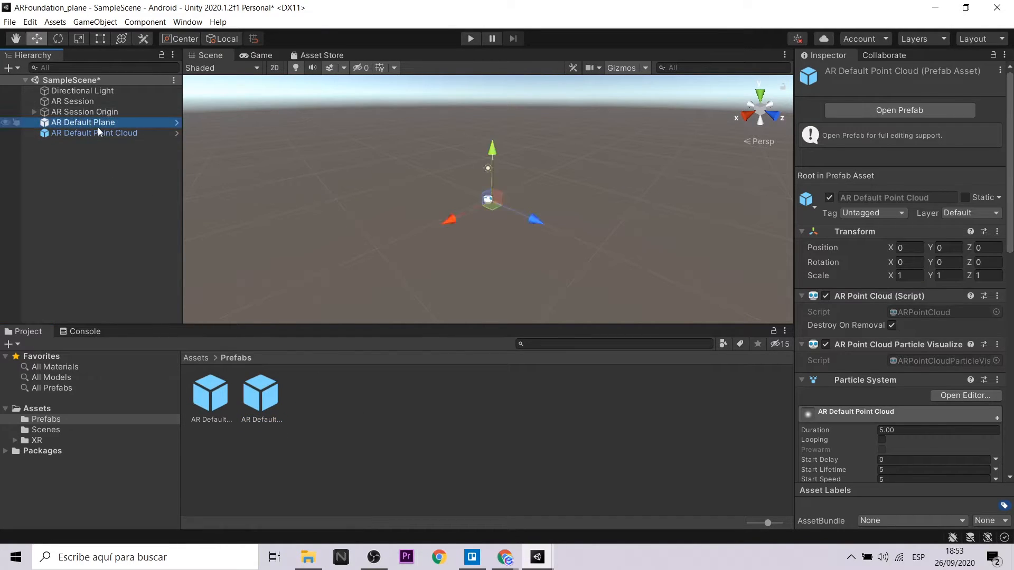
key(Delete)
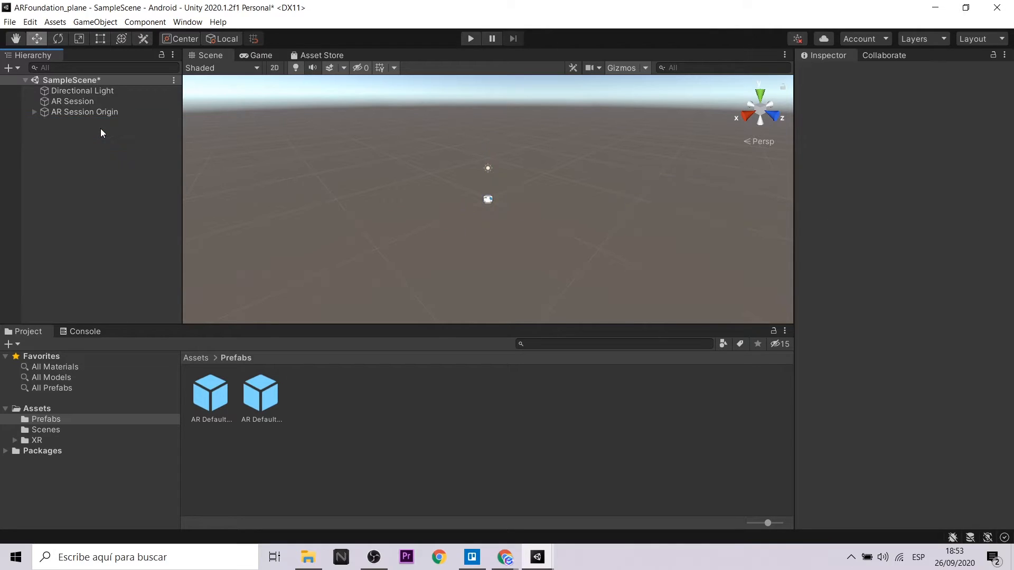
Add an AR Point Cloud Manager component to AR Session Origin and assign AR Default Point Cloud as its point cloud prefab
click(97, 102)
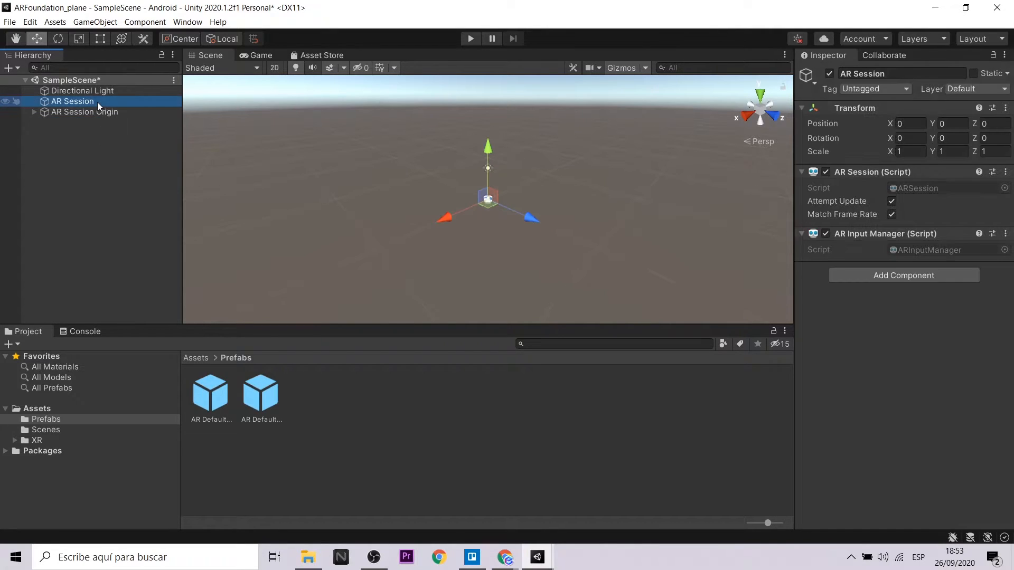
click(99, 112)
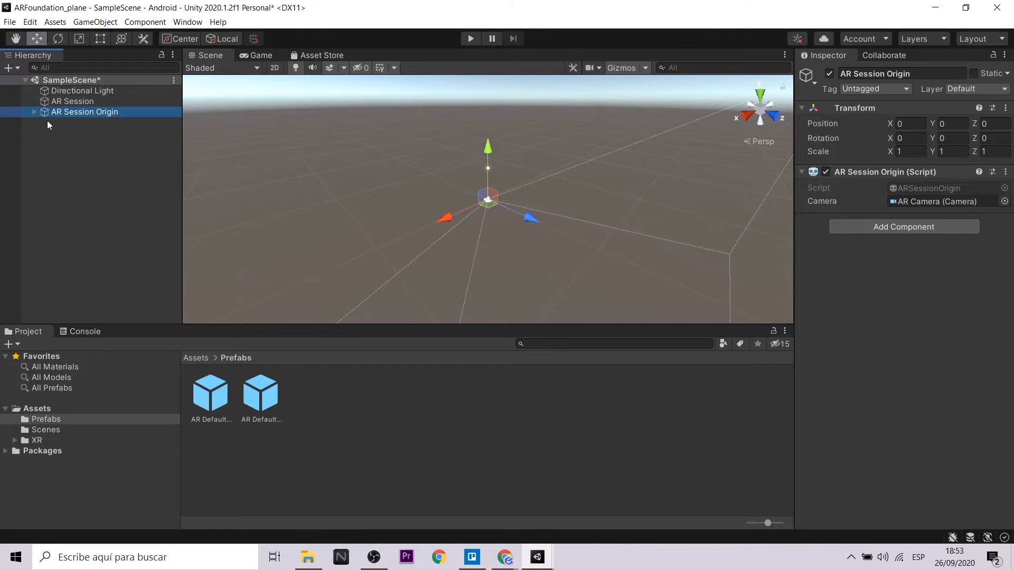
click(33, 112)
click(77, 124)
click(73, 103)
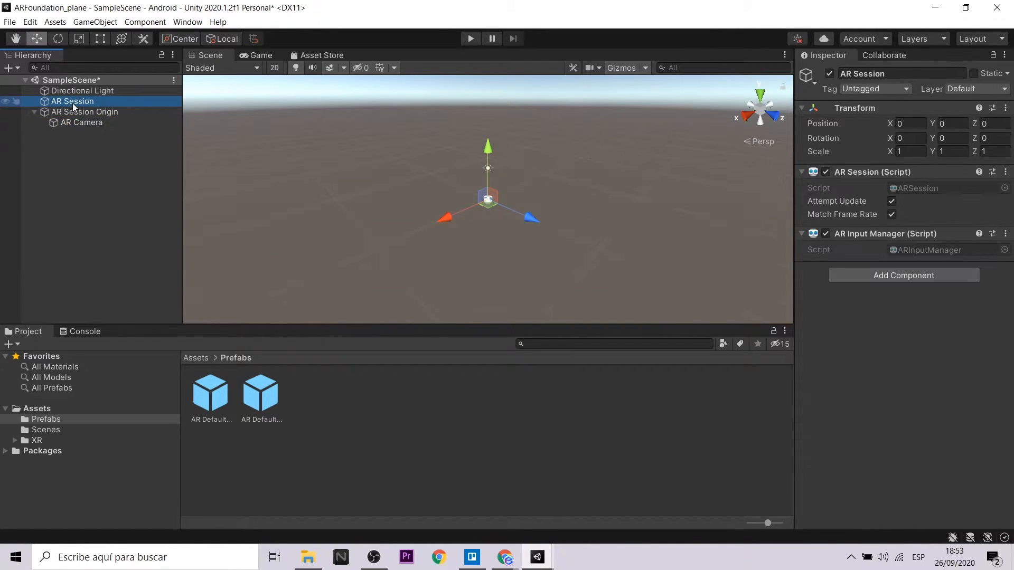
click(127, 113)
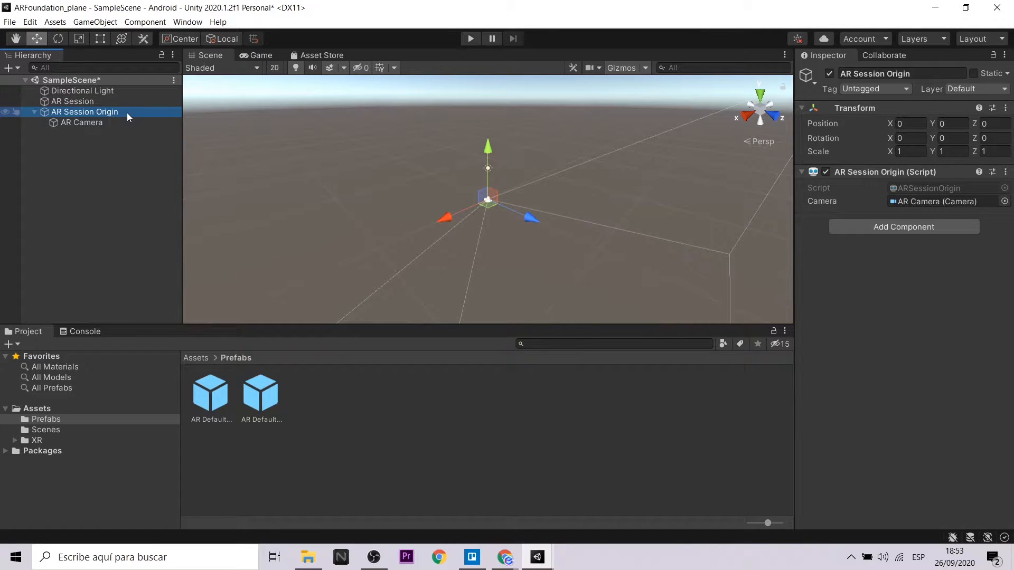
click(867, 225)
text(ar poi)
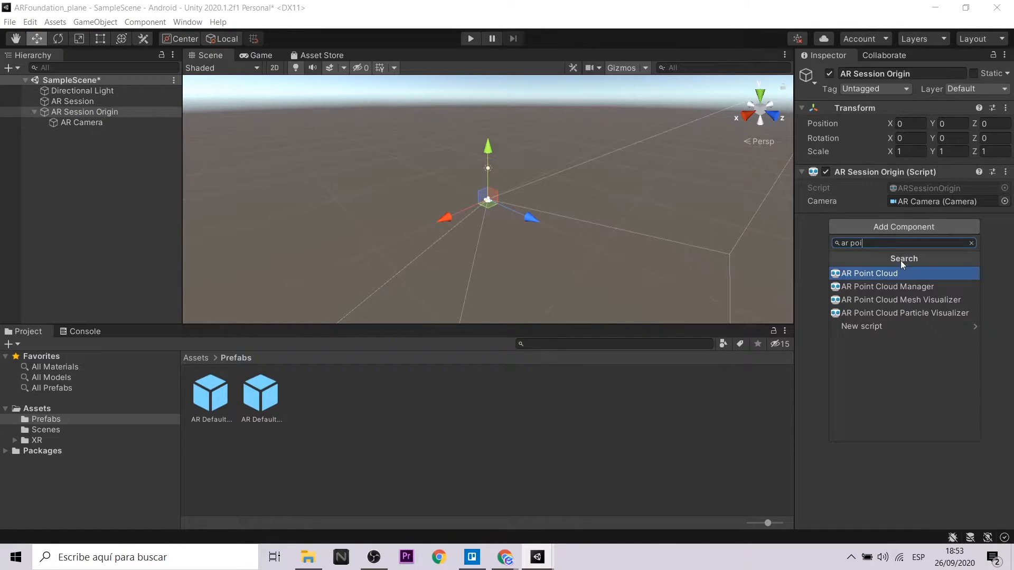
click(907, 287)
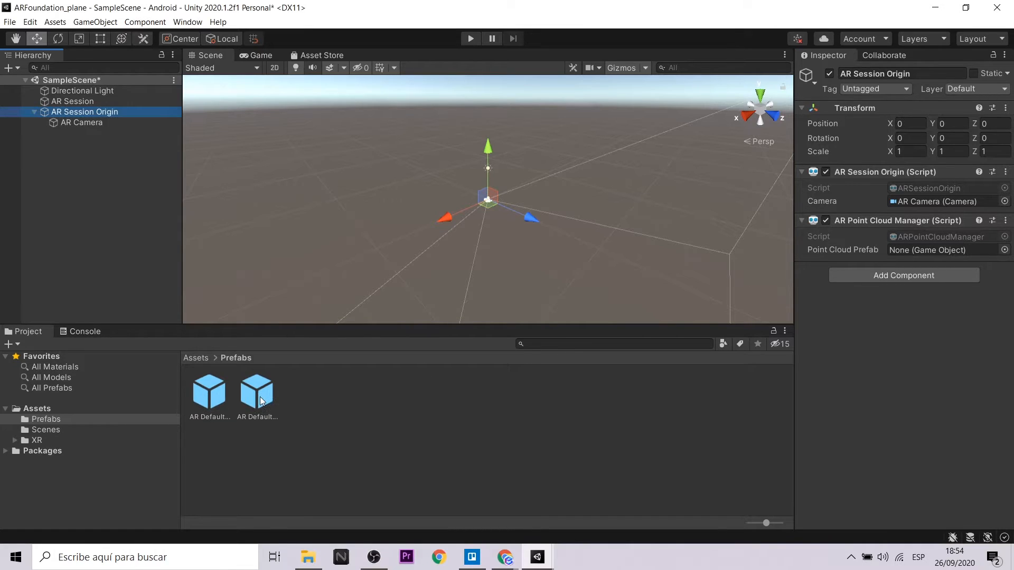
drag(261, 401, 915, 254)
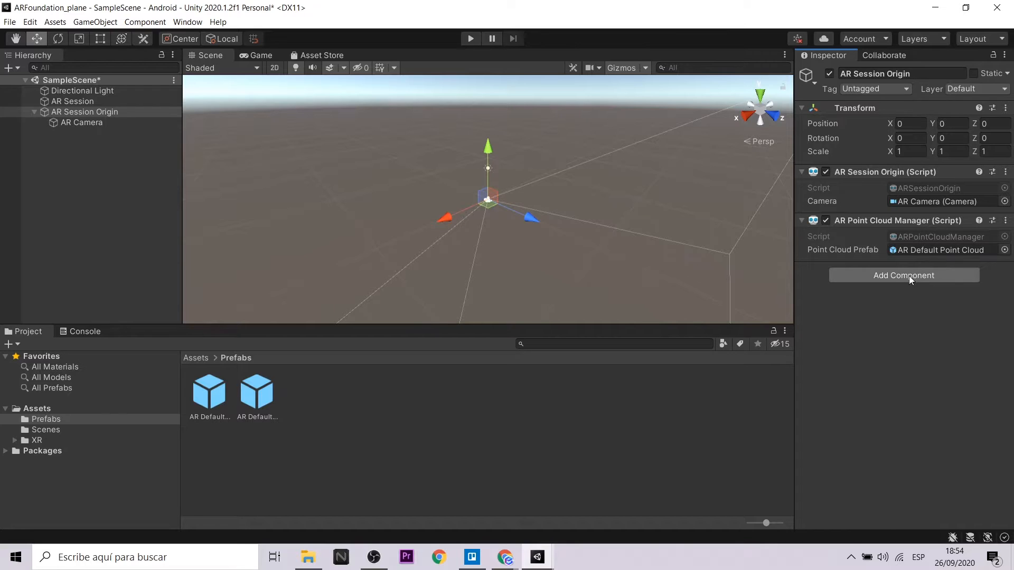
Add an AR Plane Manager component to AR Session Origin with AR Default Plane as plane prefab, keeping the detection mode on Everything
click(908, 276)
text(ar pla)
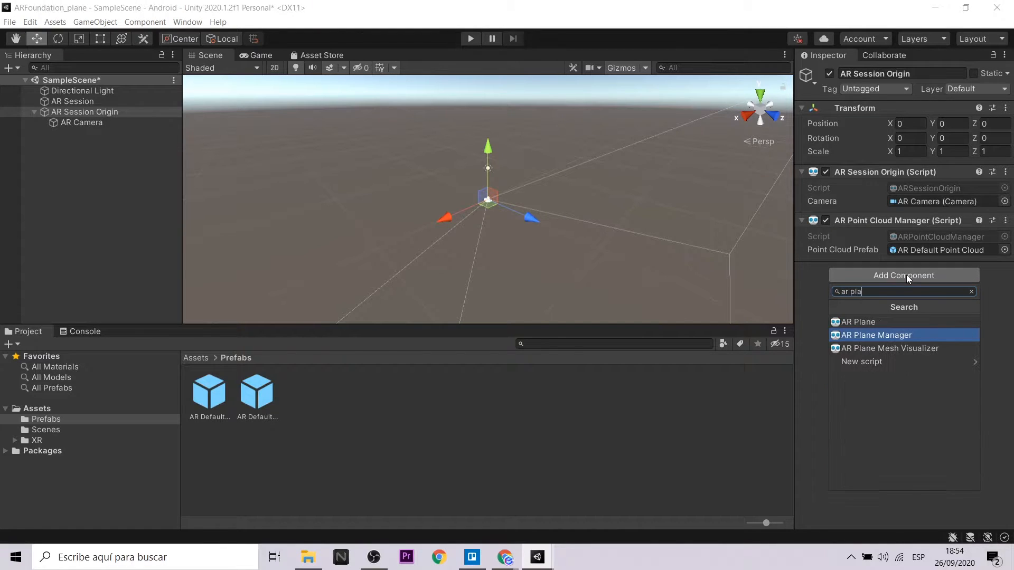
text(ne)
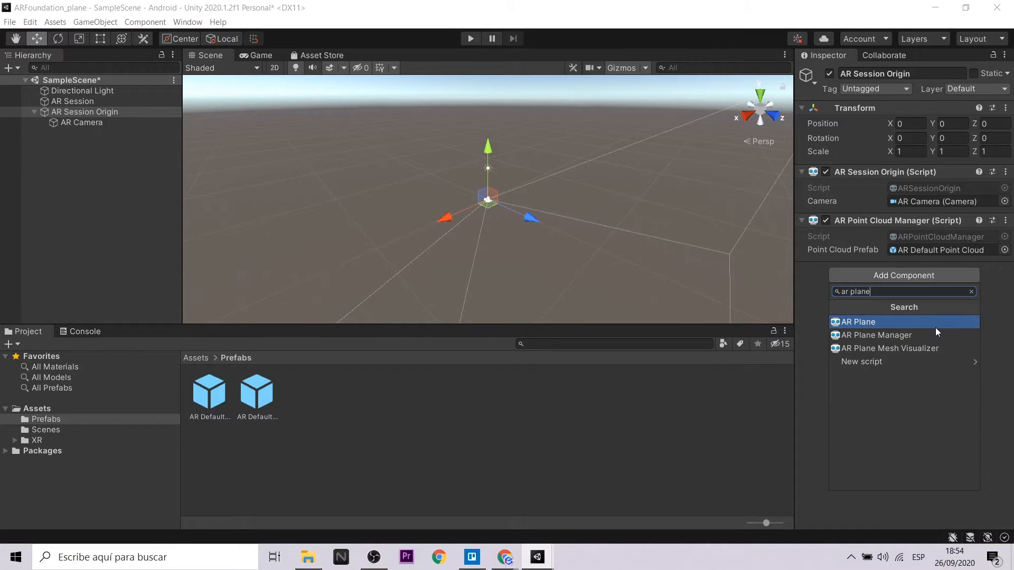
click(921, 336)
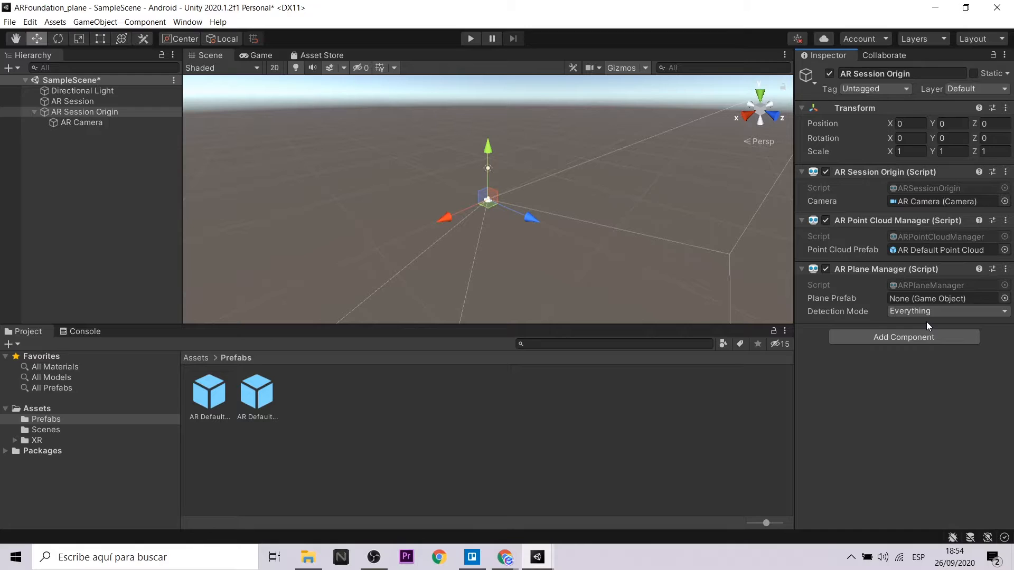
drag(209, 394, 906, 299)
click(906, 312)
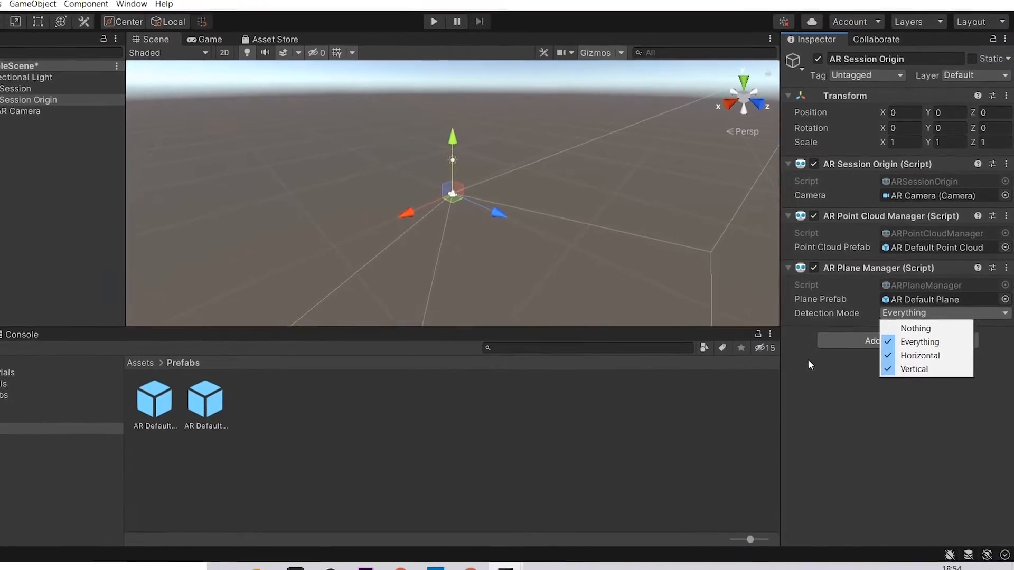
click(816, 379)
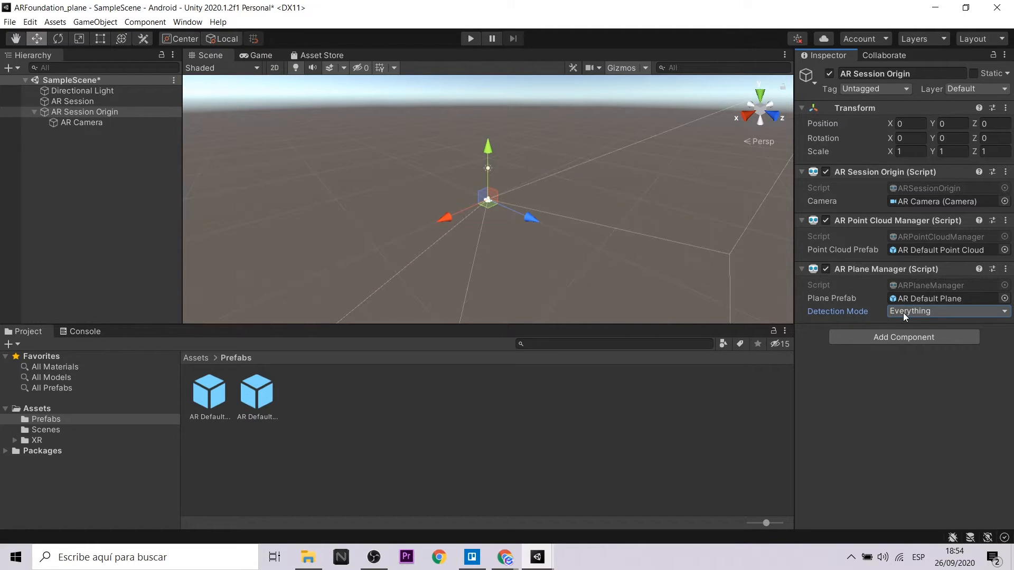
Add an AR Raycast Manager component to AR Session Origin
click(882, 337)
text(ar ray)
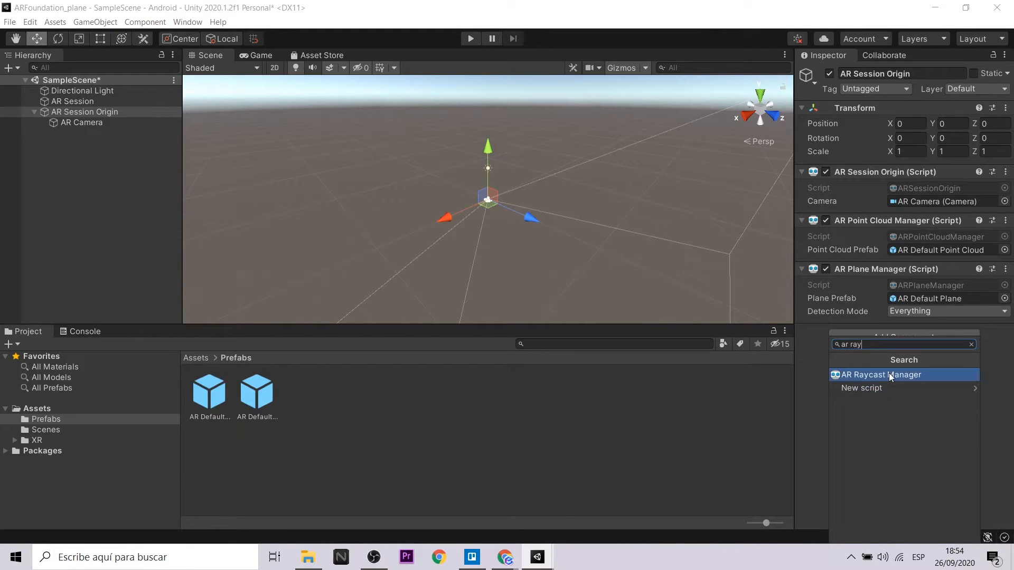
click(889, 374)
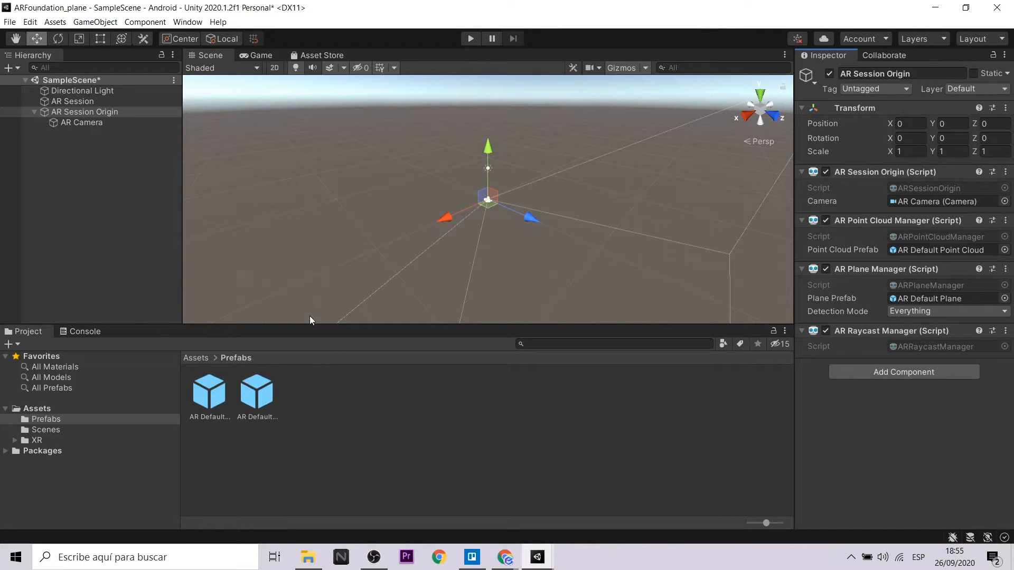
Import PlaceOnPlane.cs from the ARFoundation_plane folder in File Explorer into the Prefabs folder, and open the script in the code editor
click(308, 557)
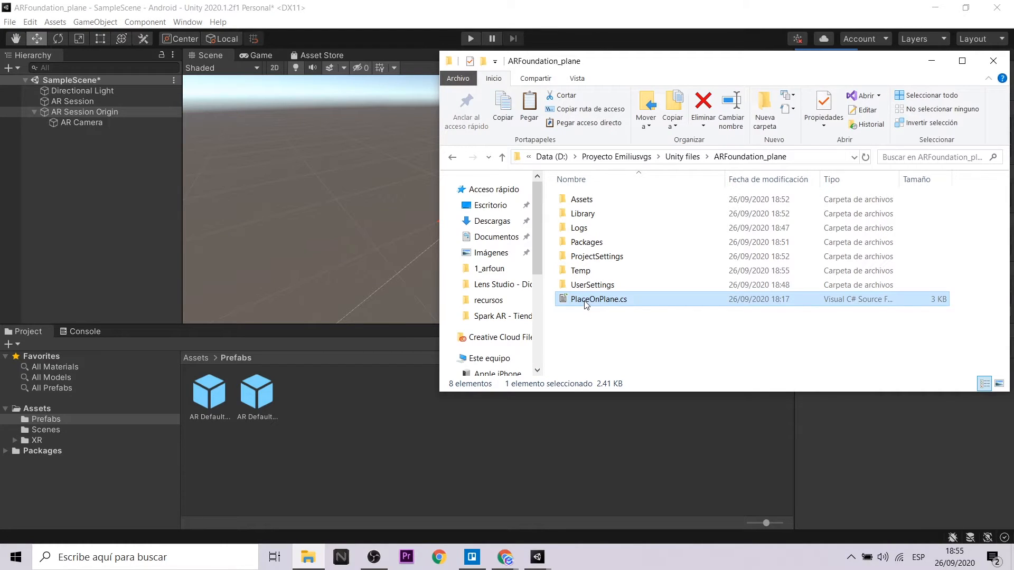
drag(585, 304, 359, 419)
click(930, 61)
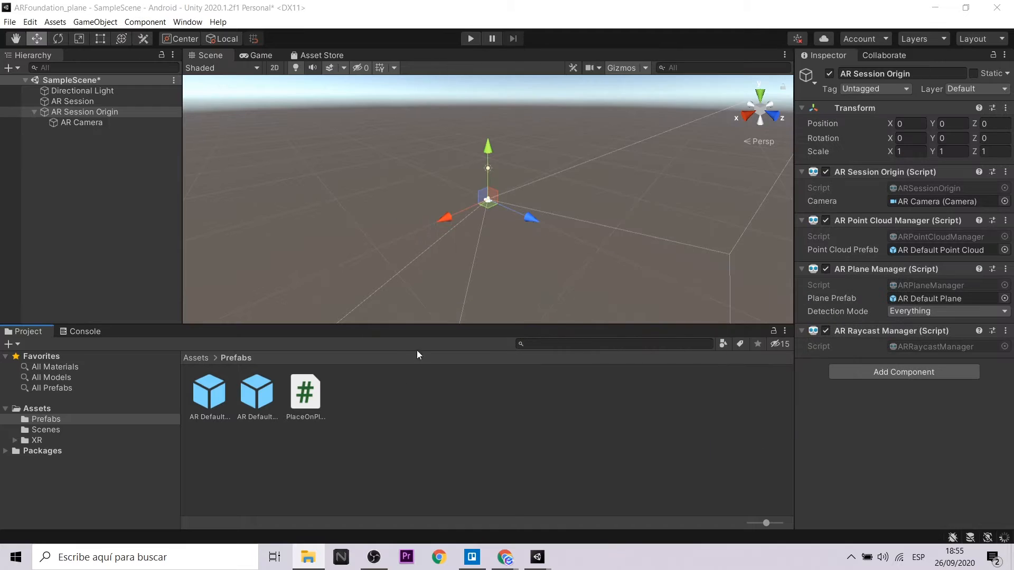
double_click(313, 399)
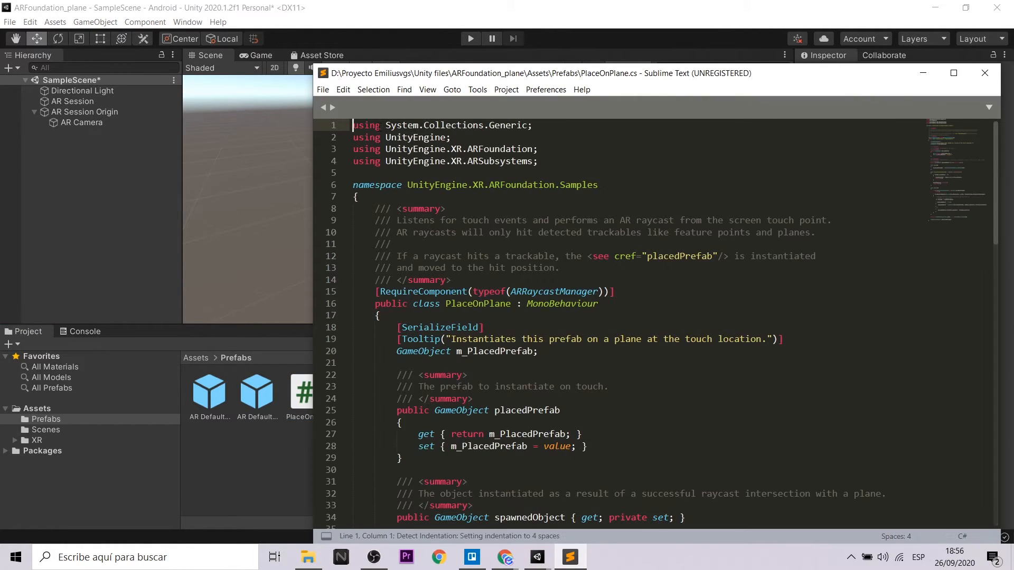
Look through the PlaceOnPlane.cs code from the using directives to the Update method, and close the code editor
double_click(457, 72)
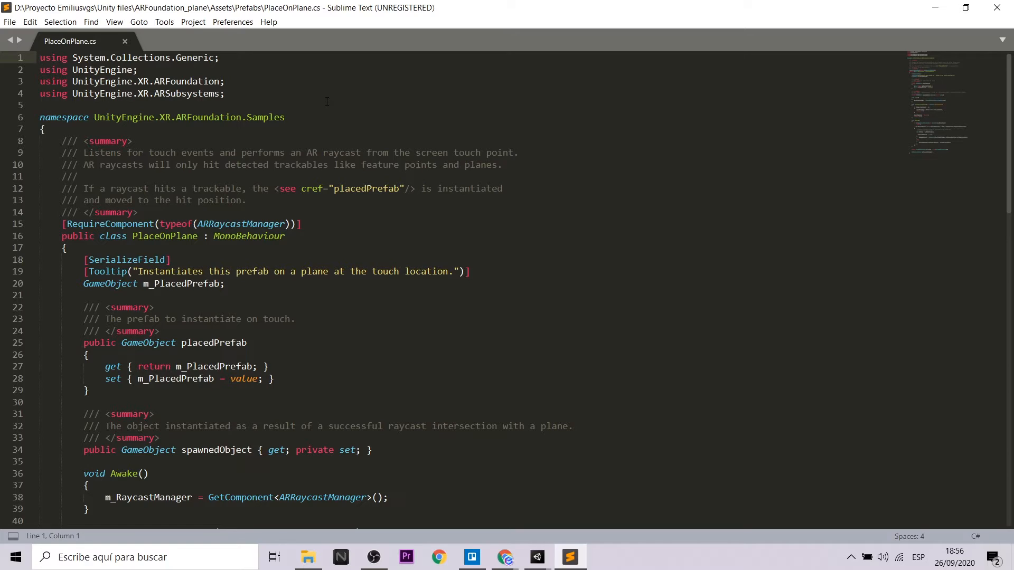
scroll(344, 138, down, 7)
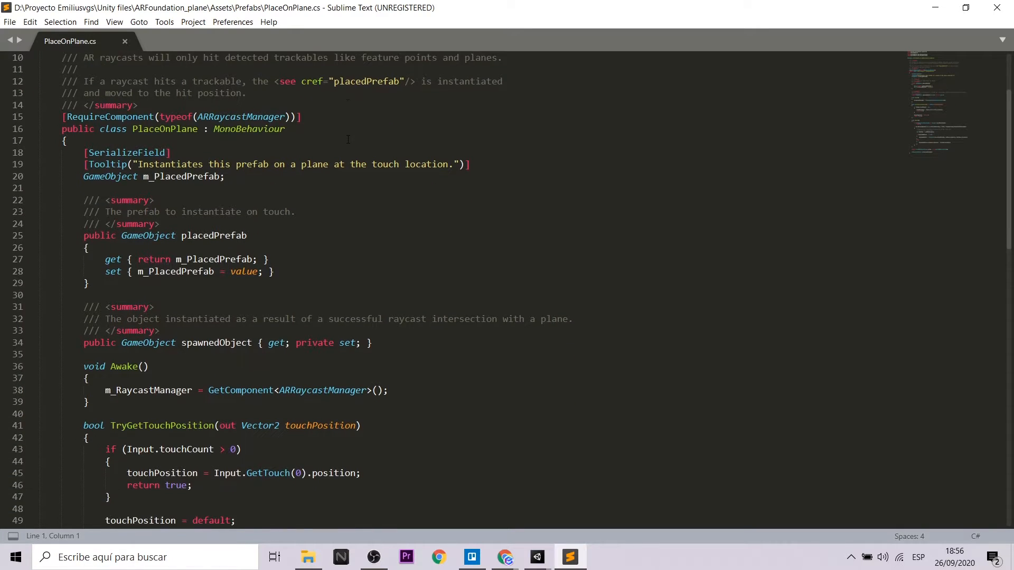
scroll(348, 138, down, 9)
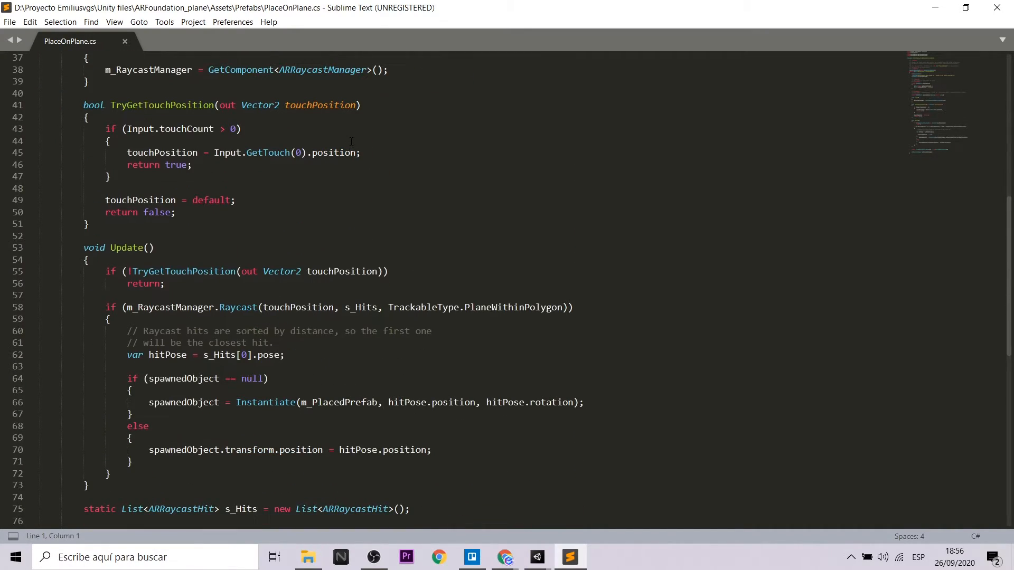
scroll(352, 145, up, 16)
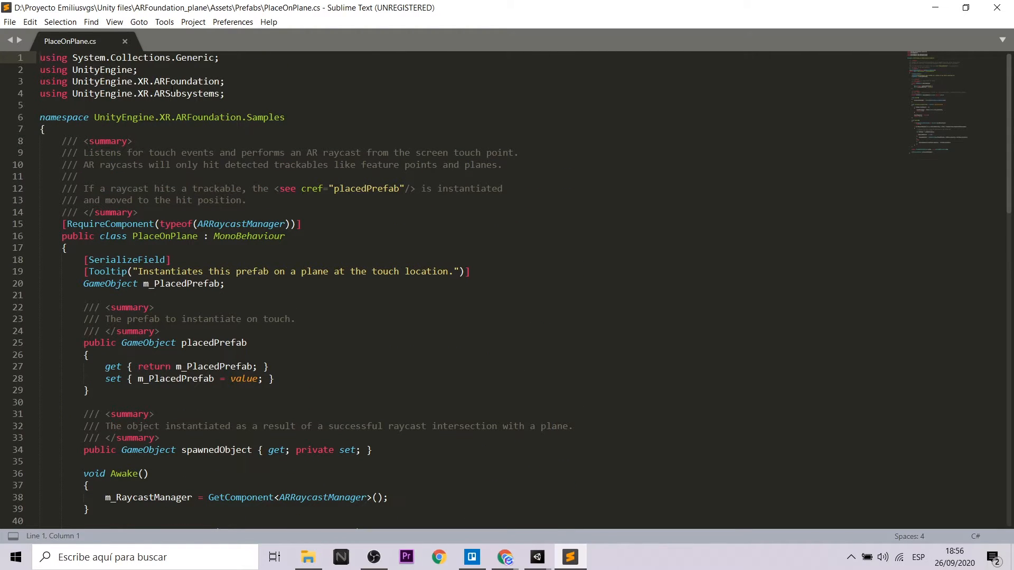
drag(137, 82, 238, 95)
click(248, 95)
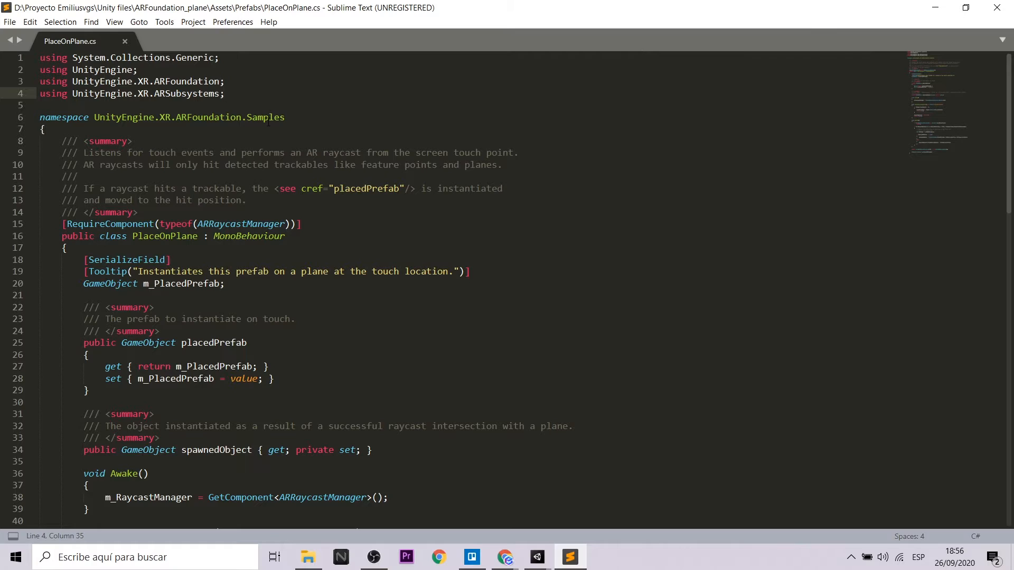
click(997, 7)
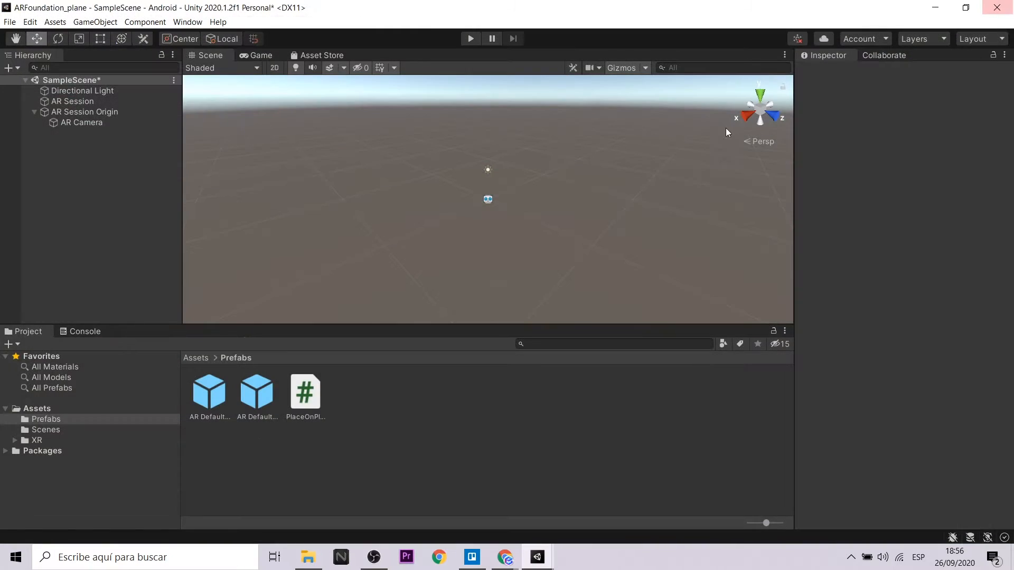
Add the Place On Plane script as a component to AR Session Origin
click(87, 112)
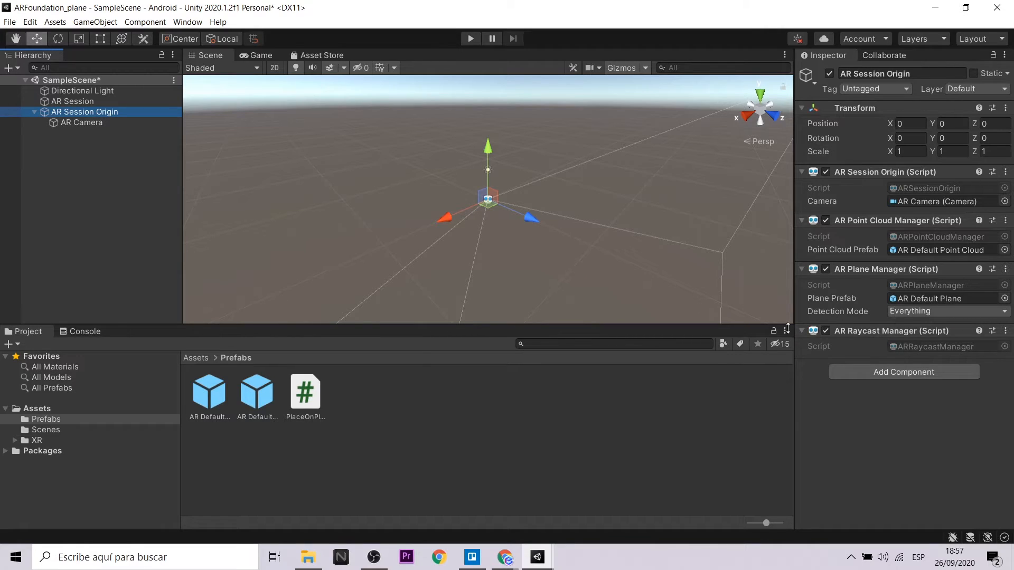
click(853, 371)
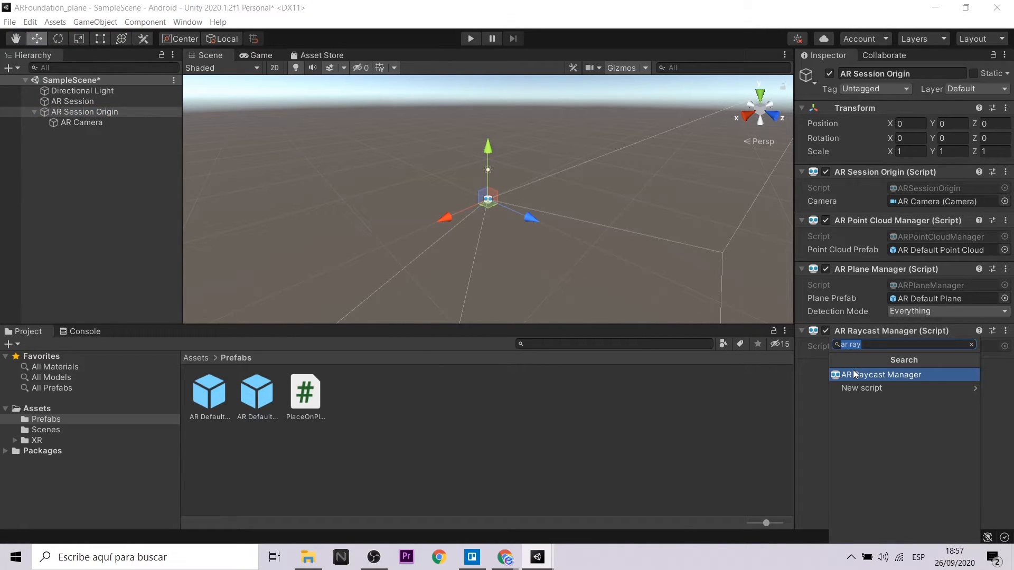
text(plac)
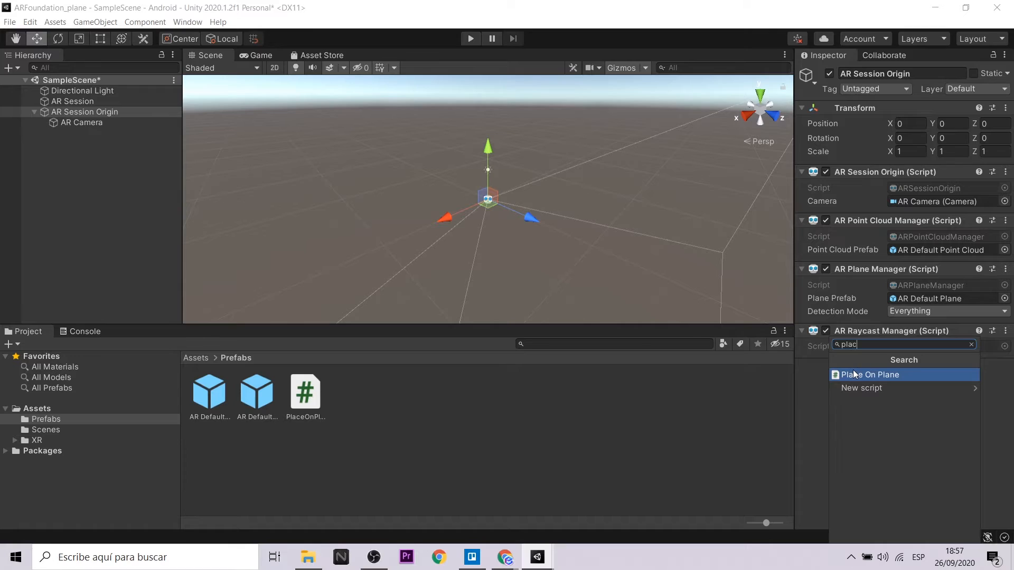
click(863, 374)
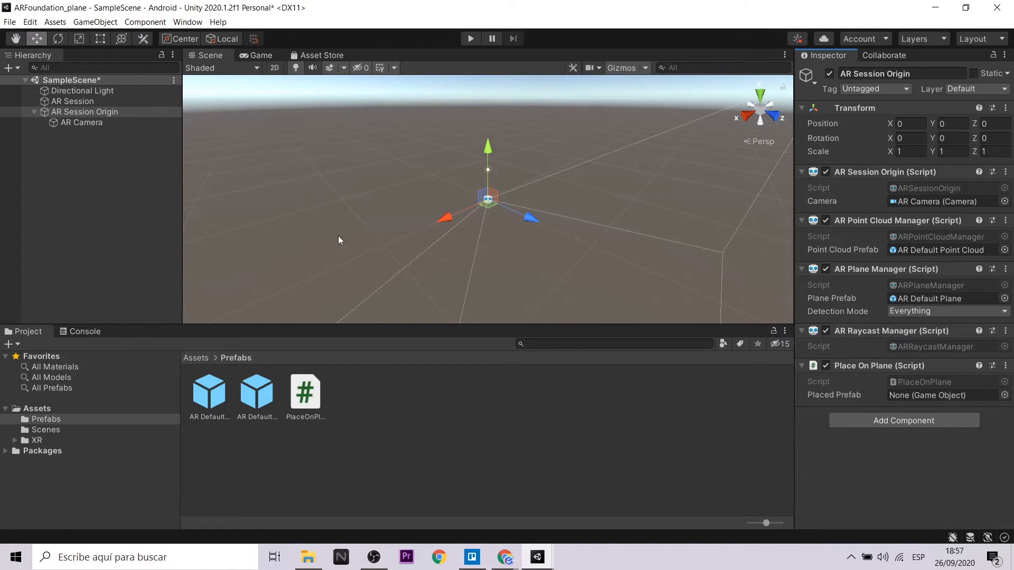
Create a 3D sphere in the scene and set its scale to 0.2 on X, Y and Z
click(10, 67)
mouse_move(53, 108)
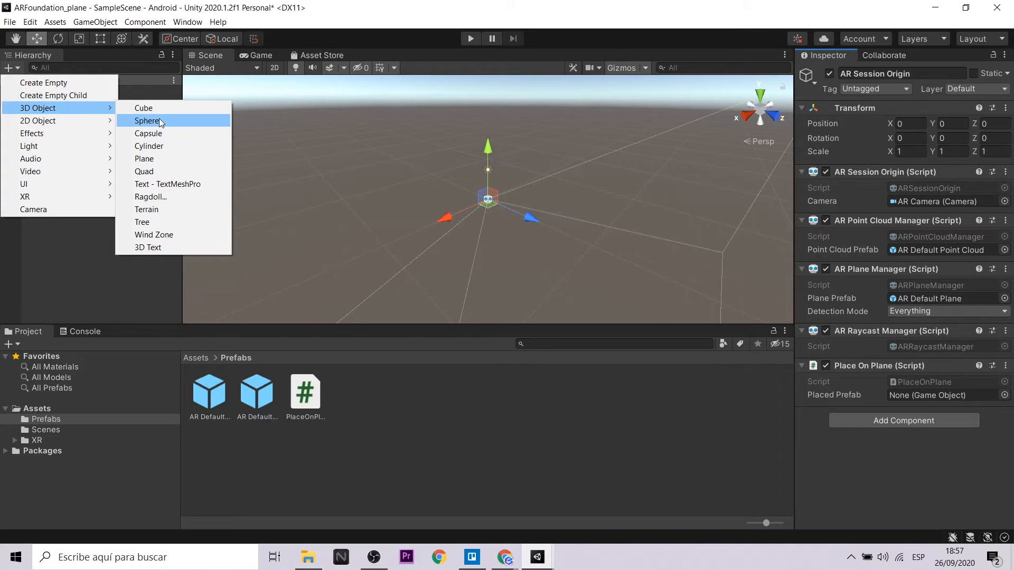
click(160, 121)
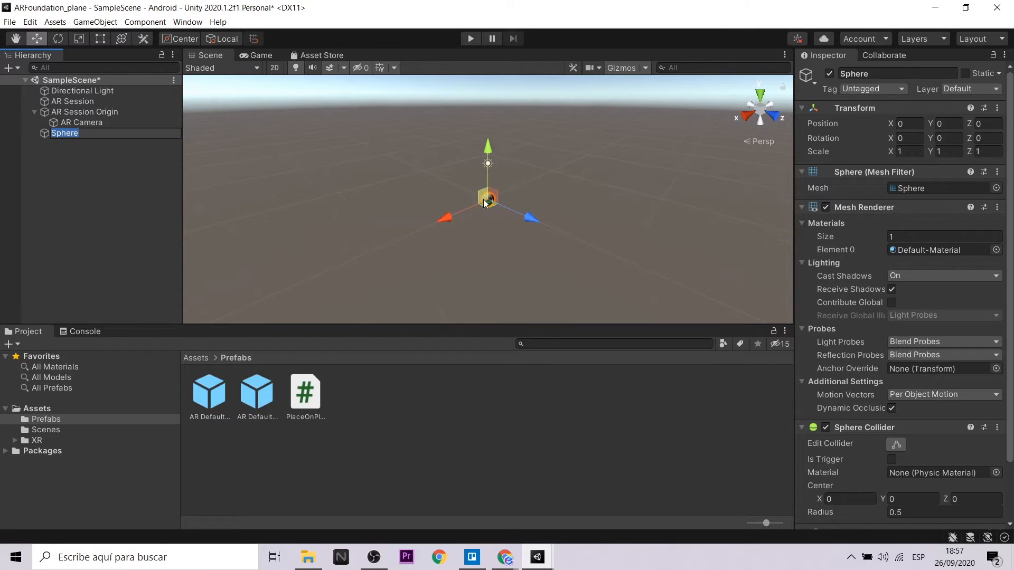
click(887, 153)
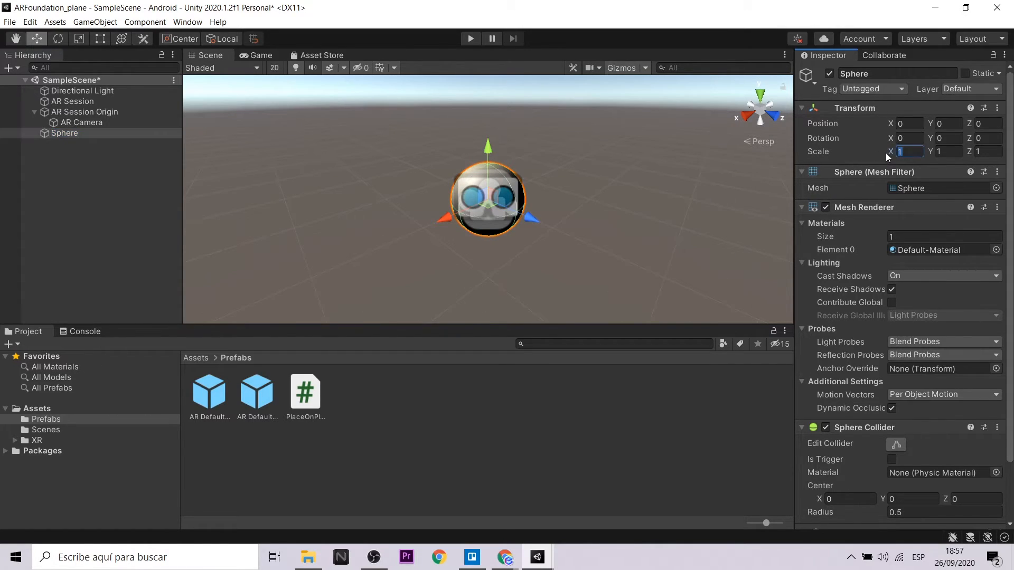
text(0.2)
key(Tab)
text(0.2)
key(Tab)
text(0.2)
Move the sphere up and slightly sideways from the origin, to about X -0.064 and Y 0.228
scroll(502, 179, up, 5)
drag(486, 144, 486, 89)
scroll(476, 138, down, 1)
drag(444, 190, 455, 187)
drag(497, 117, 498, 99)
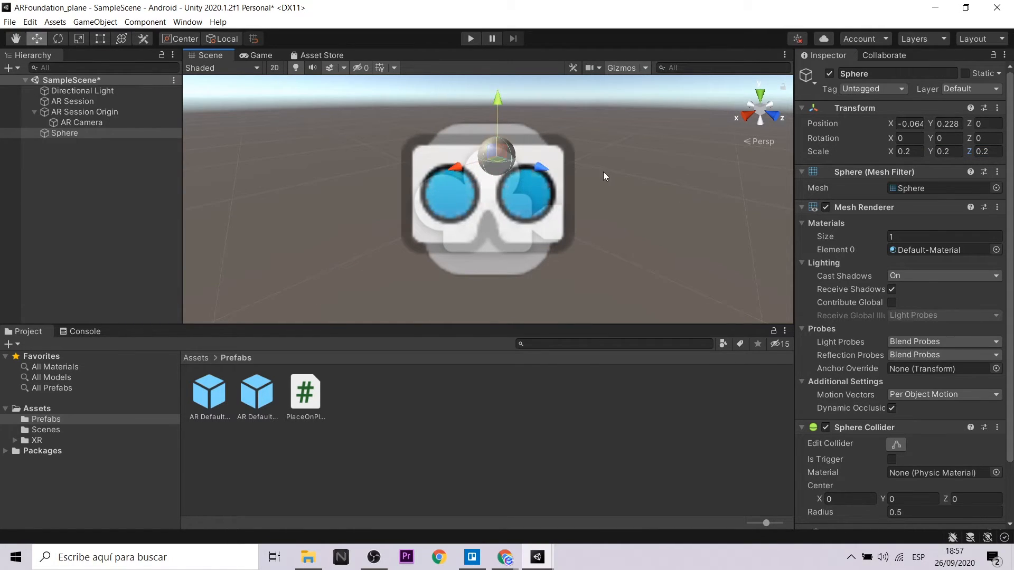
scroll(586, 162, down, 4)
scroll(862, 250, down, 3)
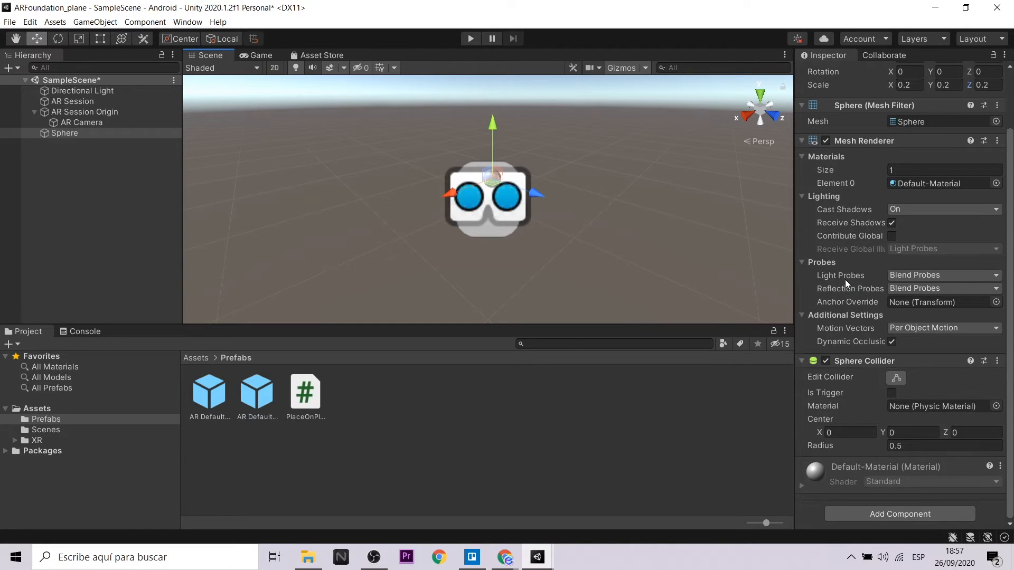
scroll(845, 280, up, 3)
Assign the Sphere as the placed prefab of AR Session Origin's Place On Plane component and save the scene
click(81, 112)
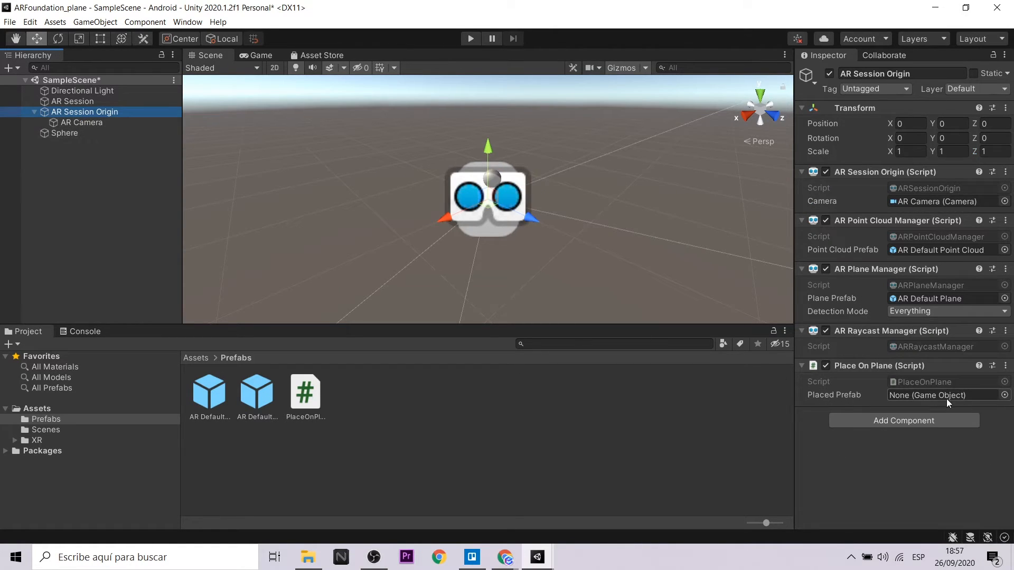
drag(66, 133, 910, 398)
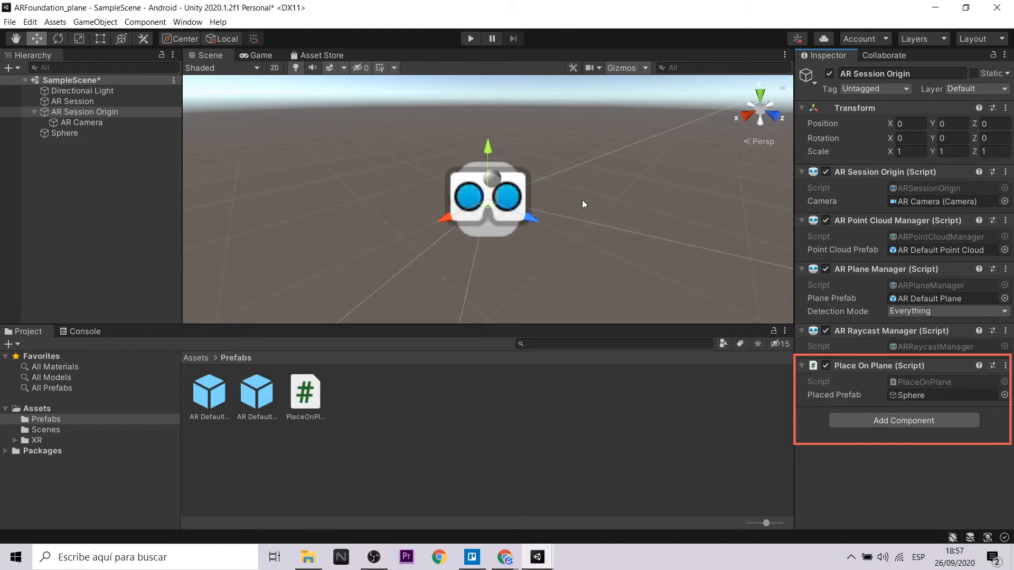
key(ctrl+s)
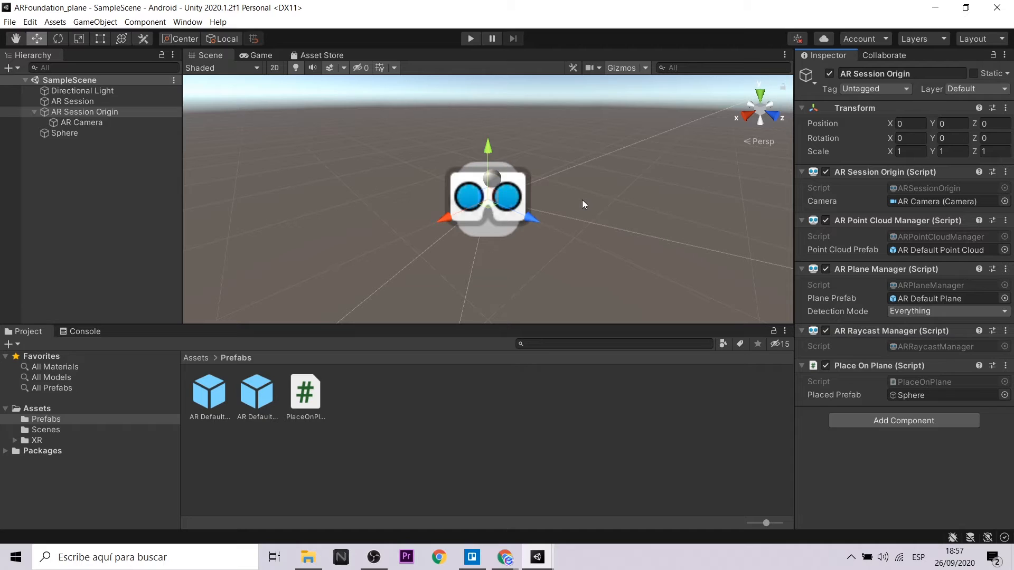
Check the Android Player settings from the build settings, and build and run the app under the file name emiliusvgs_plane
click(11, 24)
click(52, 133)
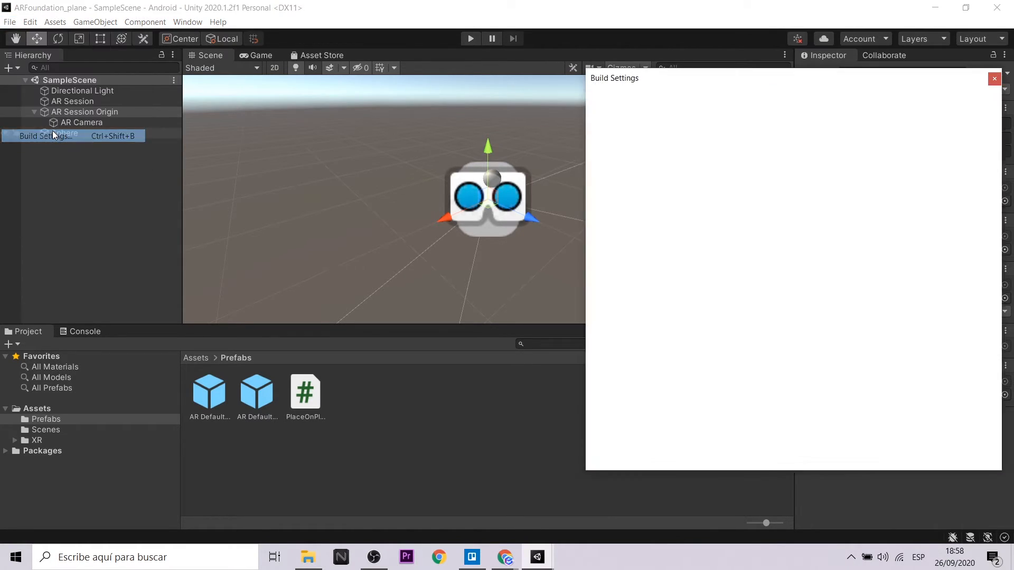
drag(746, 87, 426, 108)
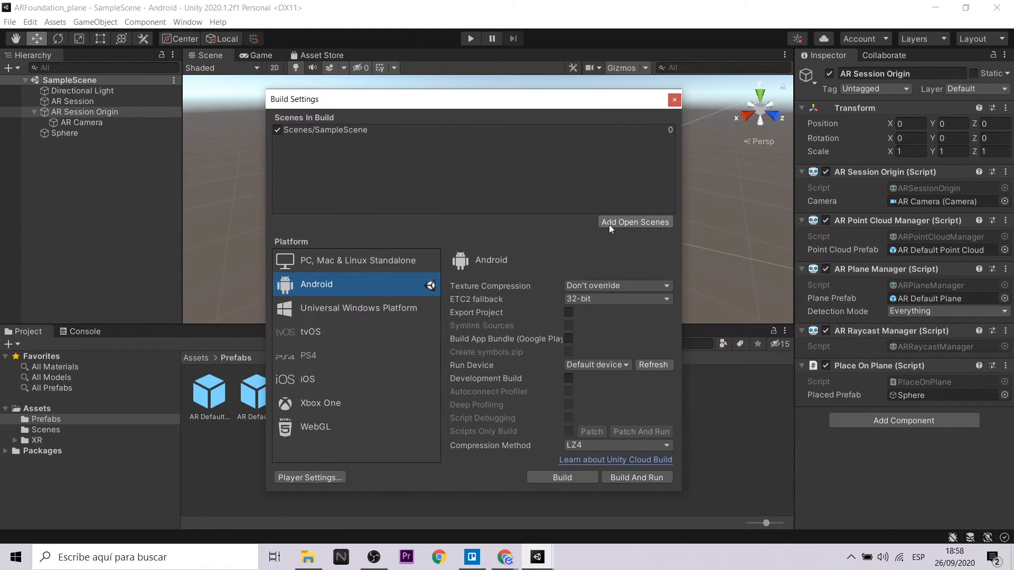
click(307, 477)
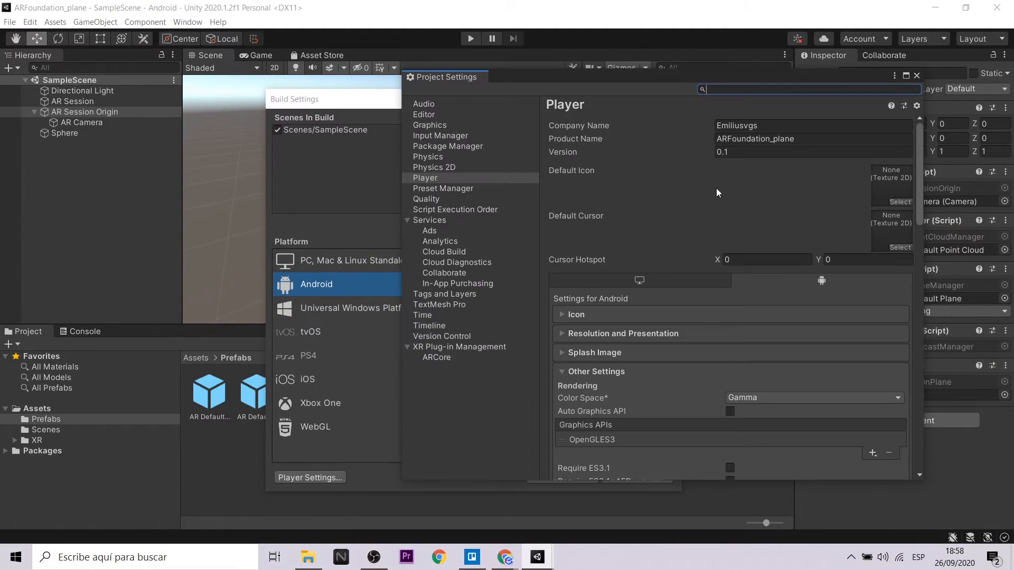
scroll(665, 230, down, 15)
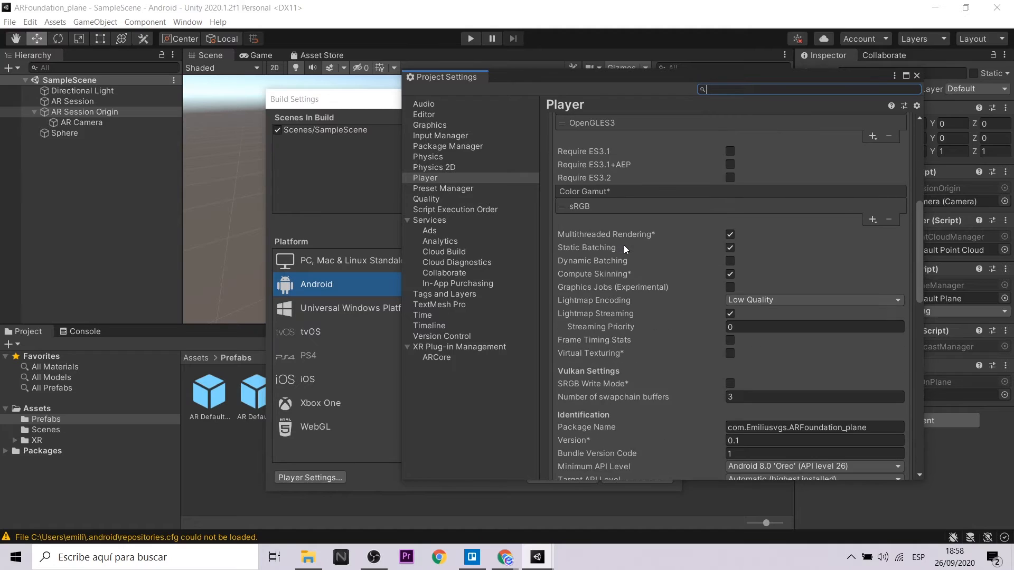
click(626, 479)
text(emiliusvgs_plane)
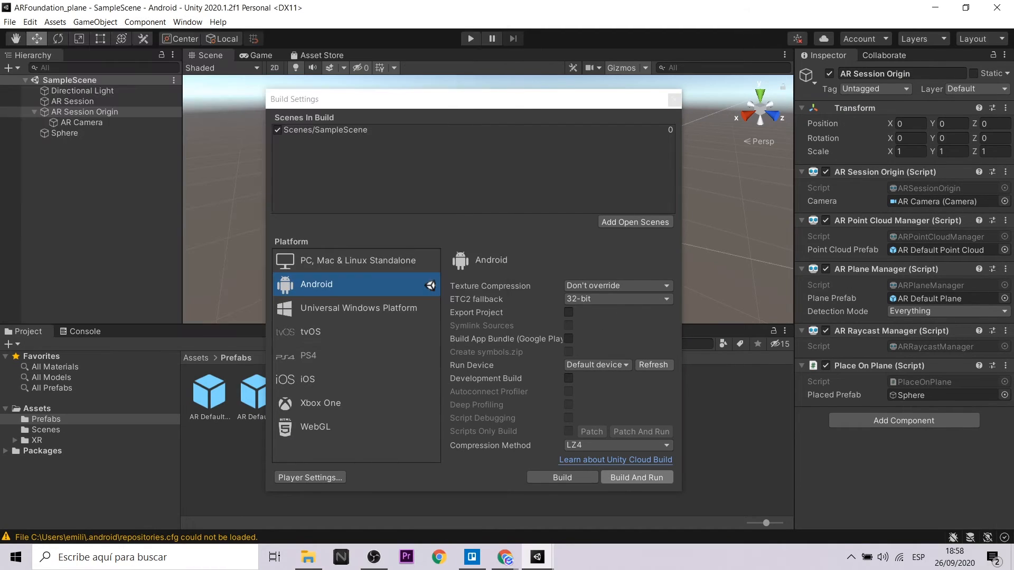
click(396, 323)
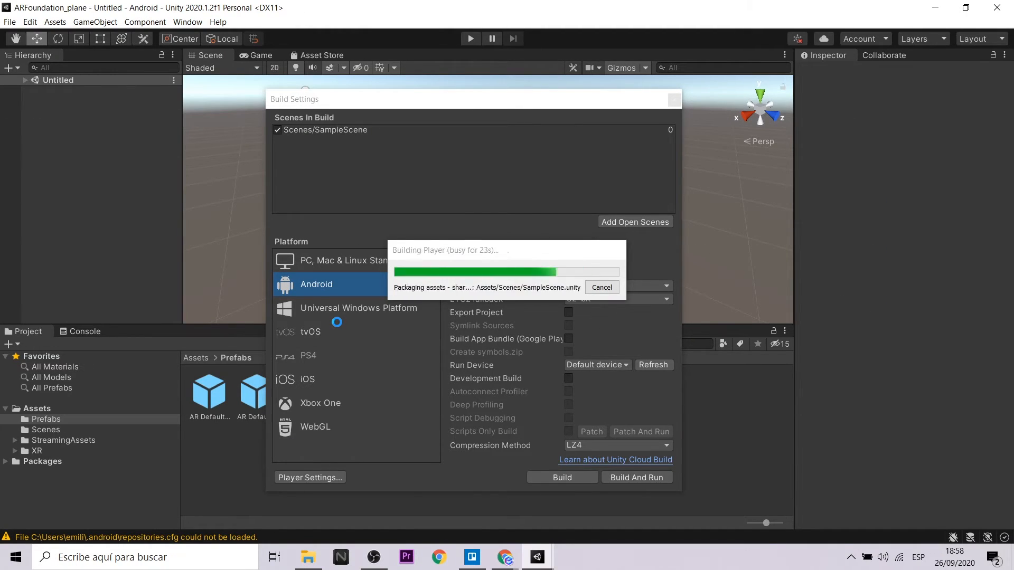